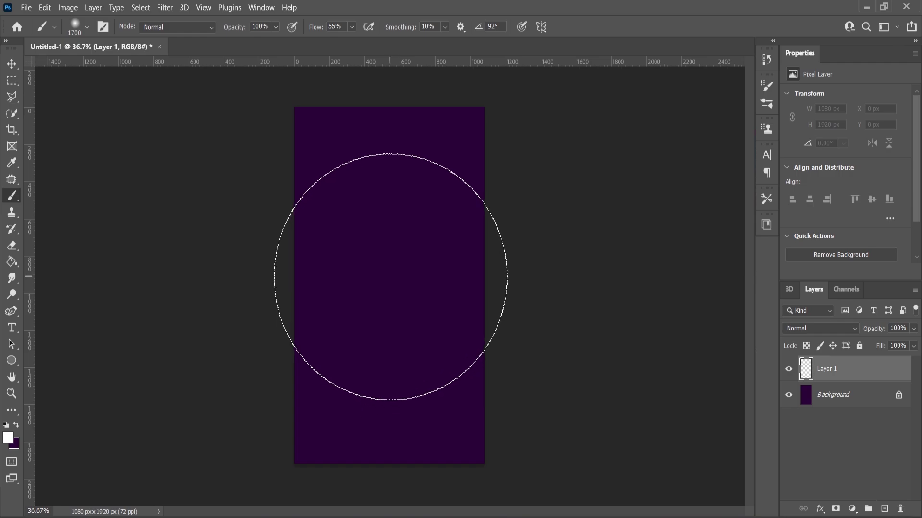
Brush a large soft white glow onto the centre of Layer 1 and fit the poster in view
left_click(391, 276)
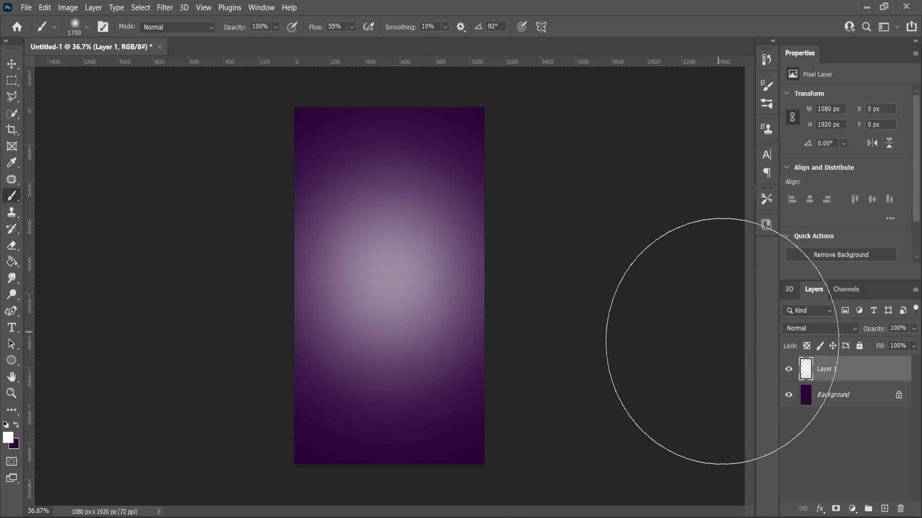
key("ctrl+minus")
key("ctrl+0")
Place the paper plate image on the poster, enlarge it, and centre it horizontally on the canvas
key("v")
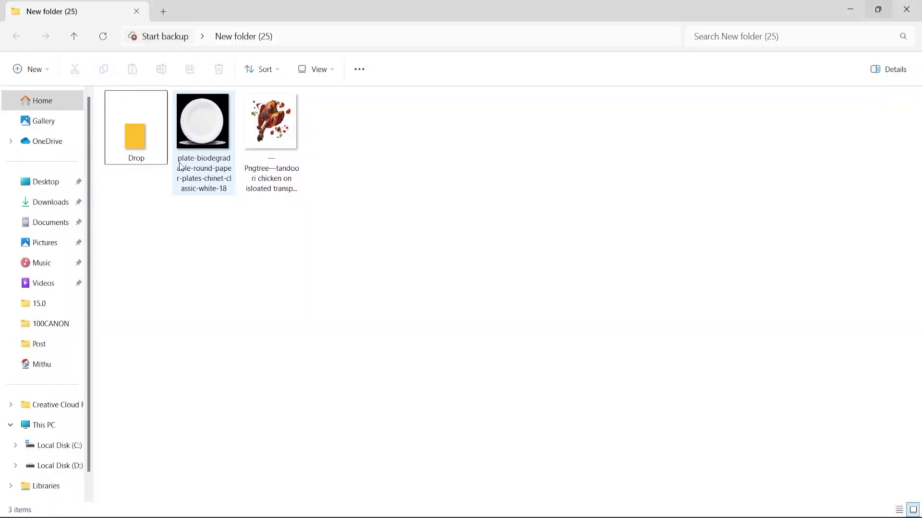
left_click_drag(180, 166, 362, 298)
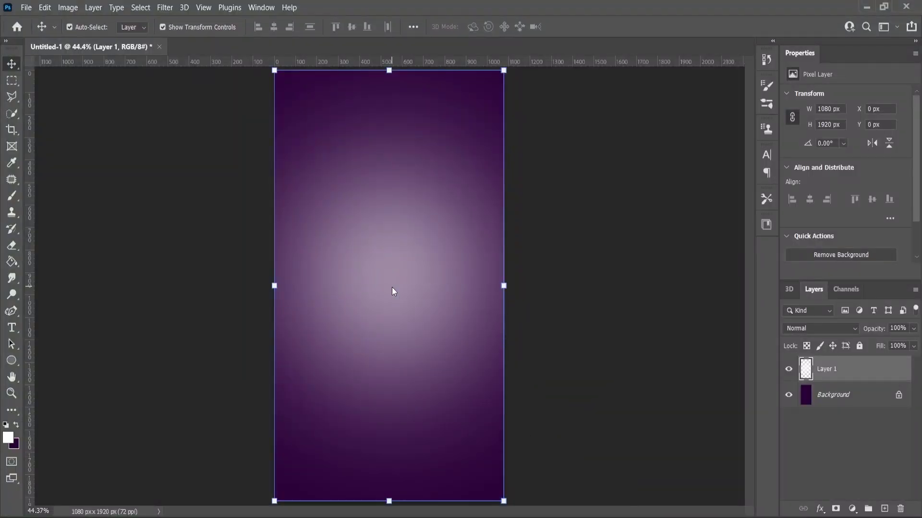
left_click_drag(391, 288, 390, 286)
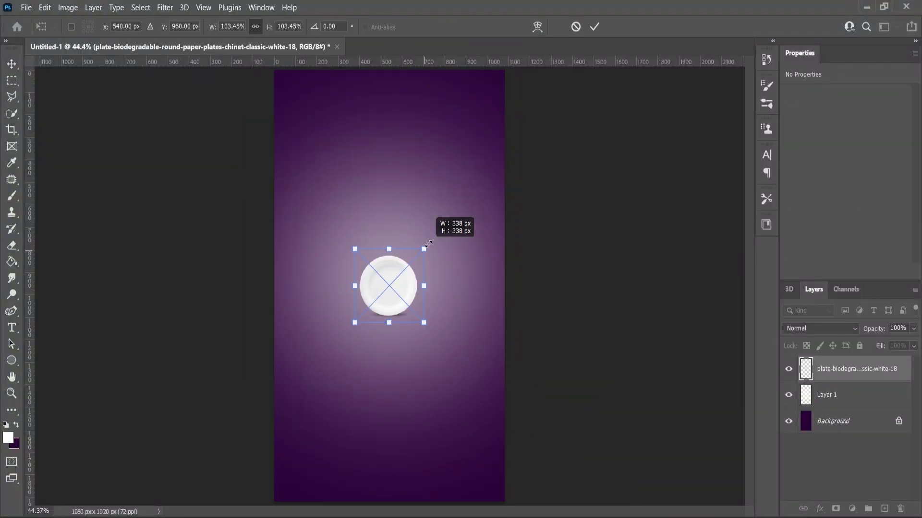
left_click_drag(428, 243, 477, 195)
key("Return")
key("ctrl+a")
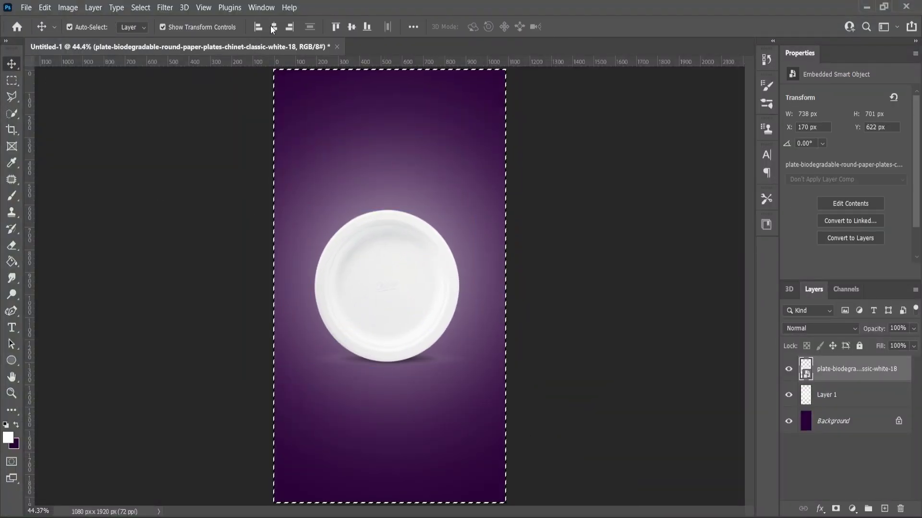
left_click(273, 29)
key("ctrl+d")
Enlarge the plate further to about 930 px wide
left_click(621, 231)
scroll(388, 294, "up", 3)
left_click(387, 294)
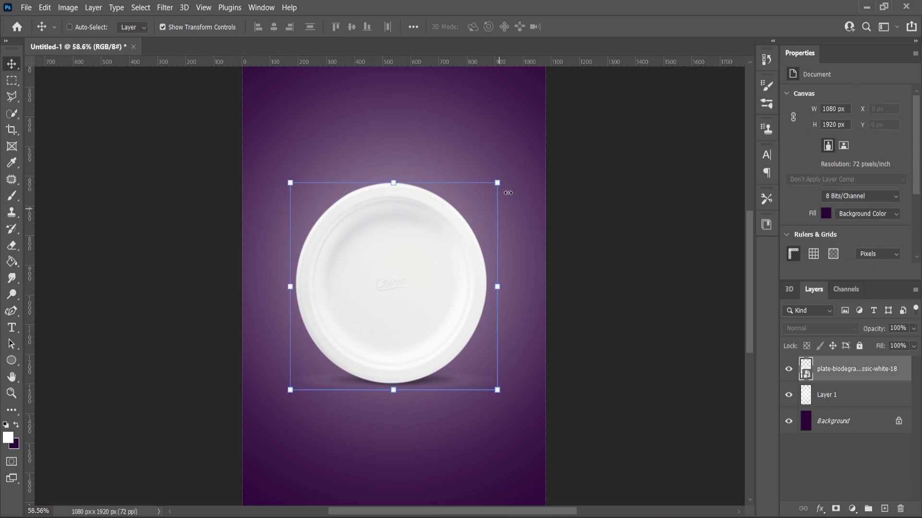
left_click_drag(508, 193, 533, 131)
left_click(12, 64)
left_click(106, 178)
scroll(389, 280, "down", 3)
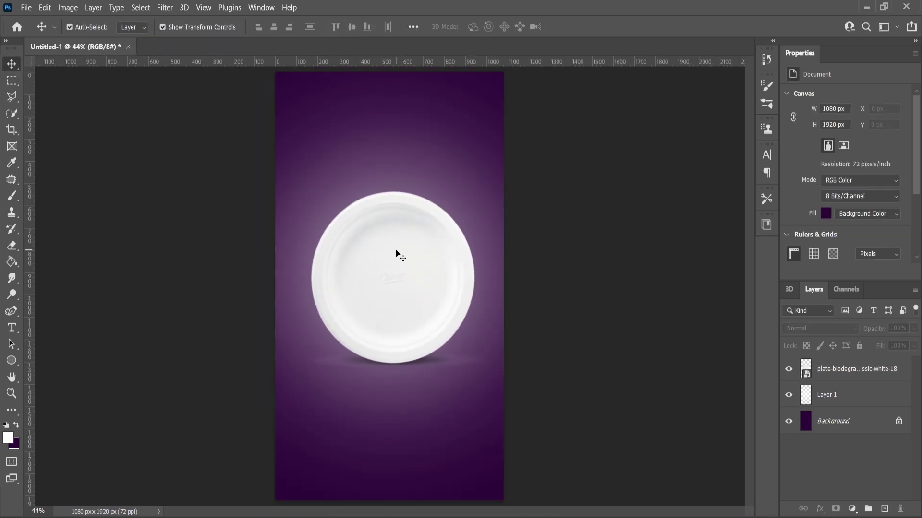
Type the word 'This' near the top of the poster and enlarge it greatly
left_click(12, 331)
left_click(334, 132)
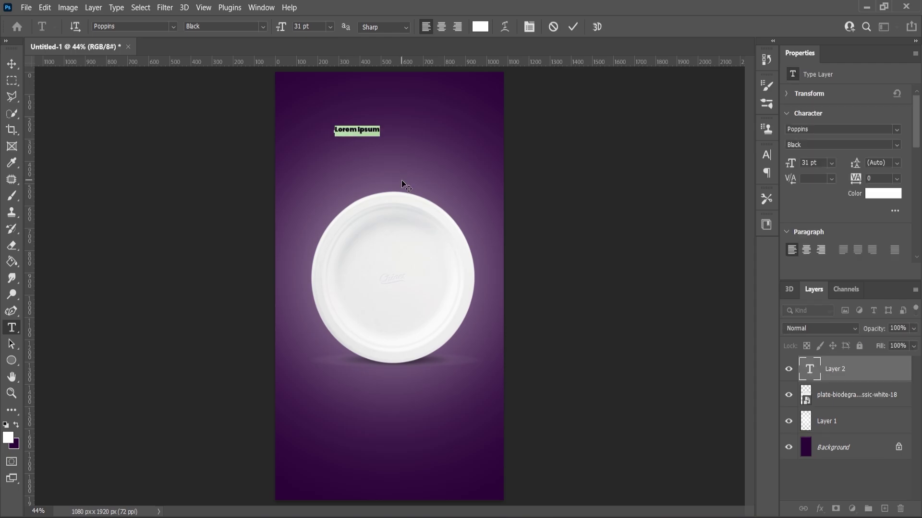
type("This")
key("ctrl+a")
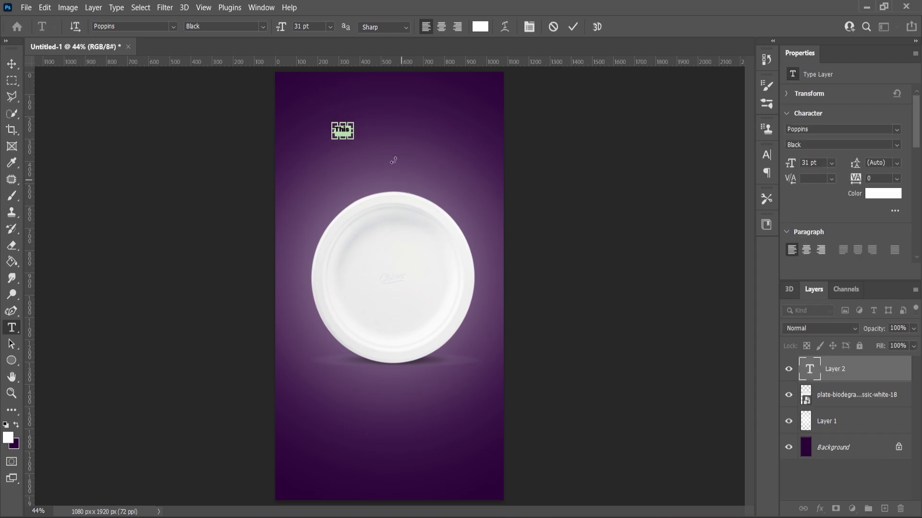
left_click_drag(352, 125, 390, 106)
left_click(7, 66)
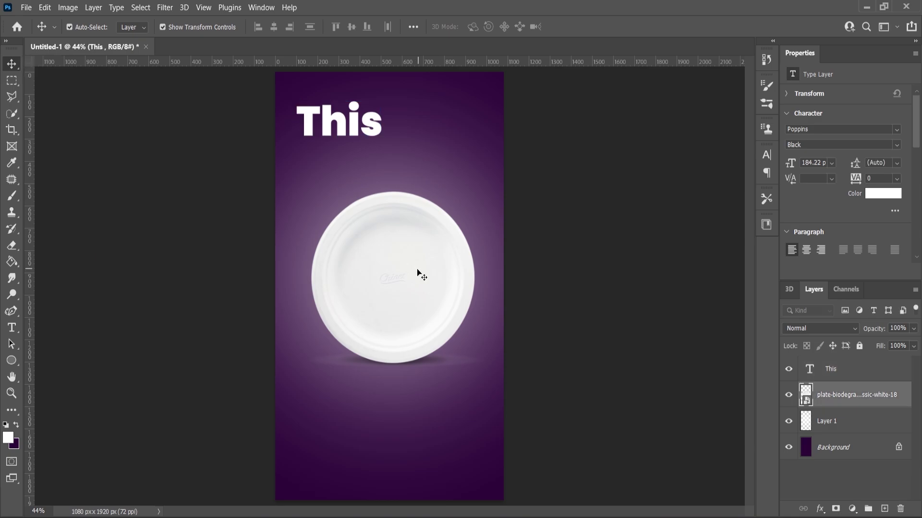
Move the plate lower and add a duplicated text line reading 'Weekend' below 'This'
left_click_drag(418, 269, 412, 310)
left_click(354, 127)
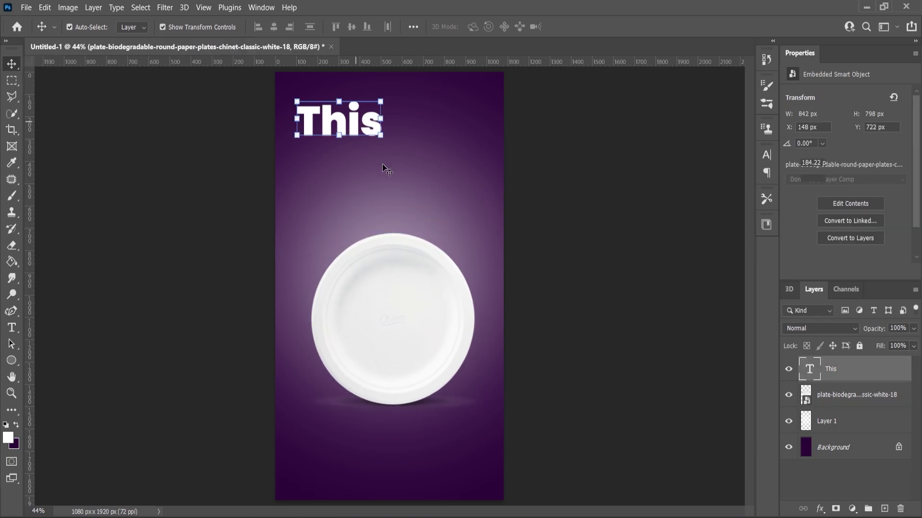
left_click_drag(351, 125, 388, 166)
left_click_drag(832, 370, 884, 509)
scroll(426, 191, "up", 1)
left_click_drag(375, 173, 376, 212)
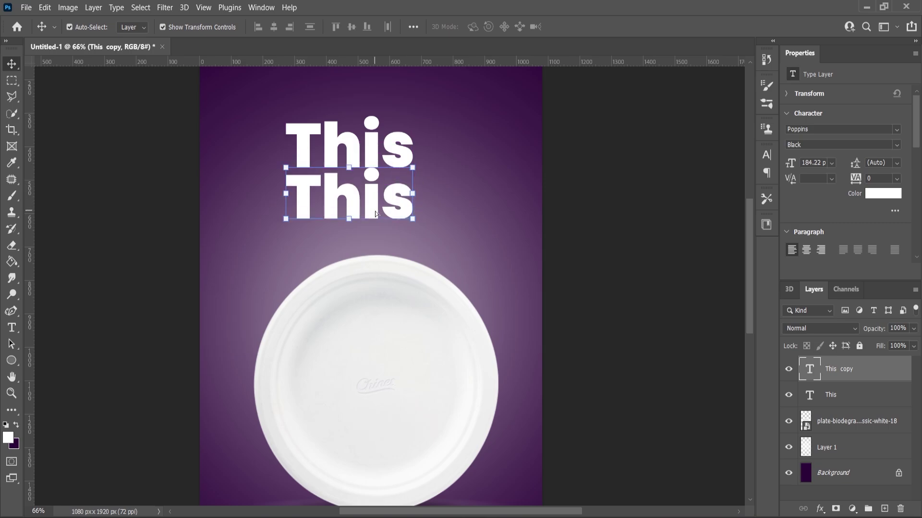
double_click(376, 212)
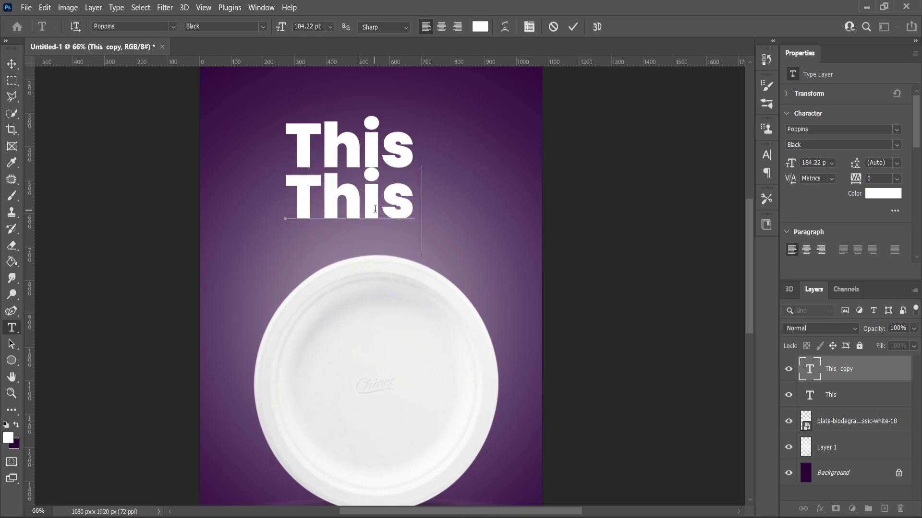
type("Weekend")
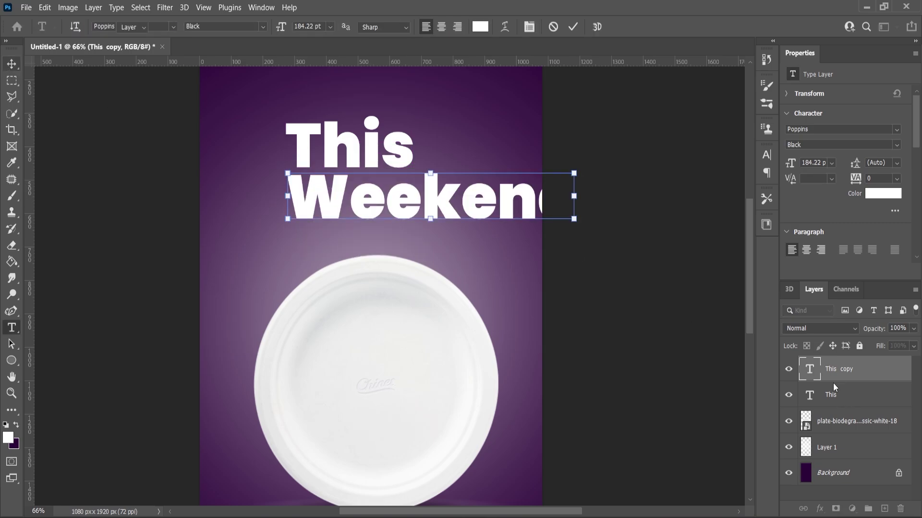
Duplicate the Weekend line and change the copy below it to 'only'
left_click_drag(834, 379, 884, 509)
left_click_drag(440, 213, 438, 251)
double_click(437, 250)
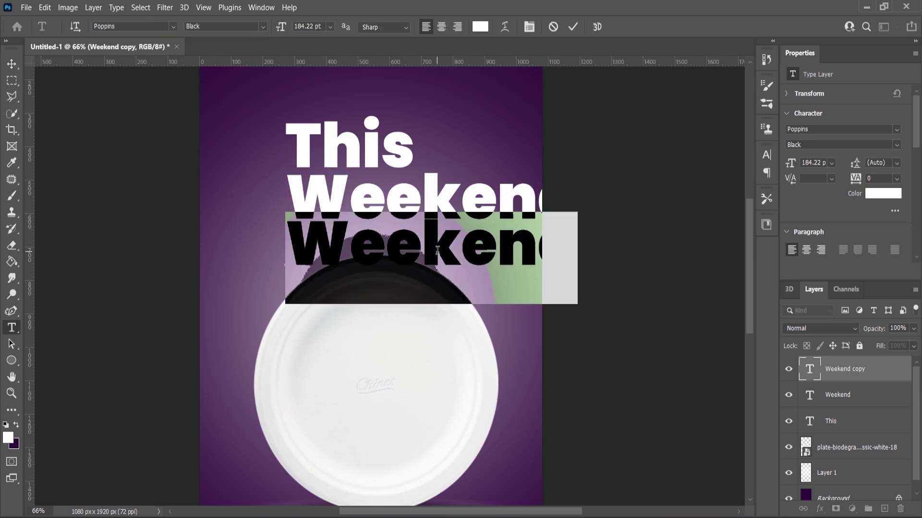
key("BackSpace")
type("only")
key("ctrl+a")
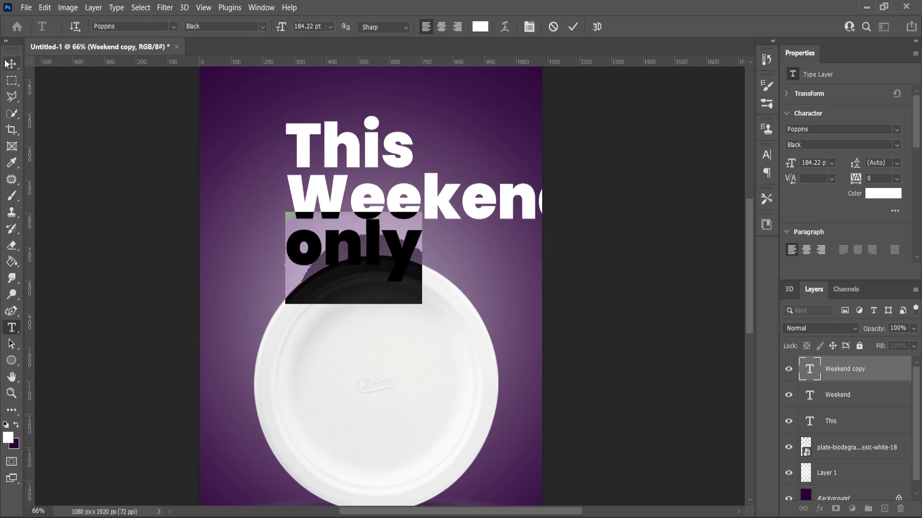
left_click(11, 64)
Stagger the lines, shifting 'This' and 'Weekend' left and 'only' right
left_click_drag(362, 160, 330, 144)
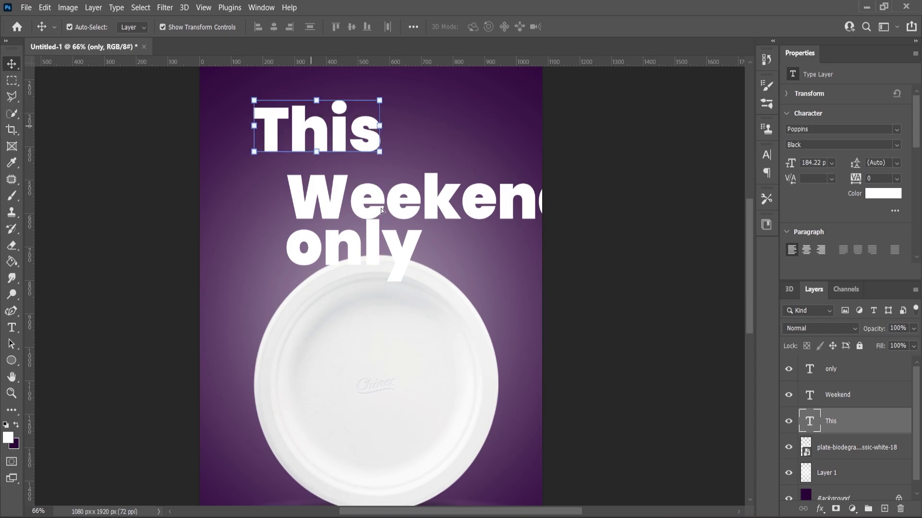
left_click_drag(382, 210, 333, 190)
left_click_drag(399, 244, 430, 244)
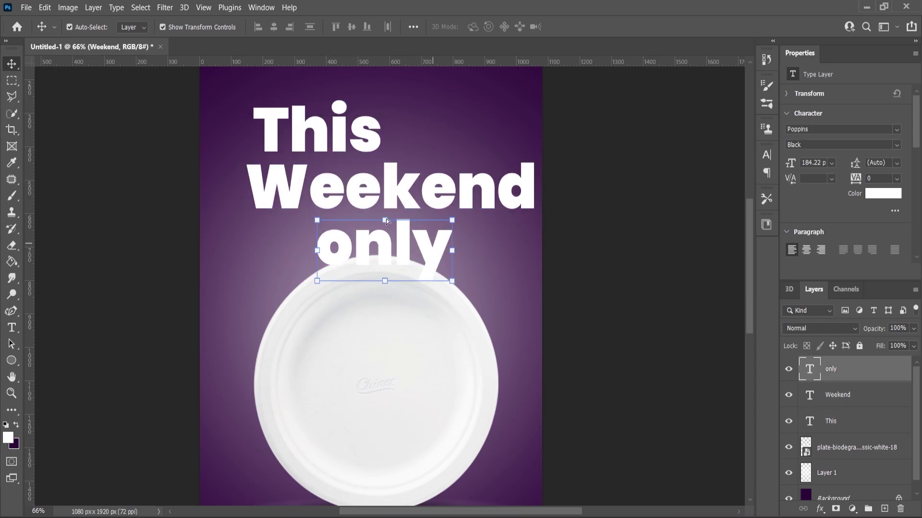
scroll(367, 138, "up", 5)
left_click(373, 138)
Shrink 'This' to about 74% and 'only' to about 66%, tucking them around 'Weekend'
scroll(401, 212, "down", 1)
left_click(400, 178)
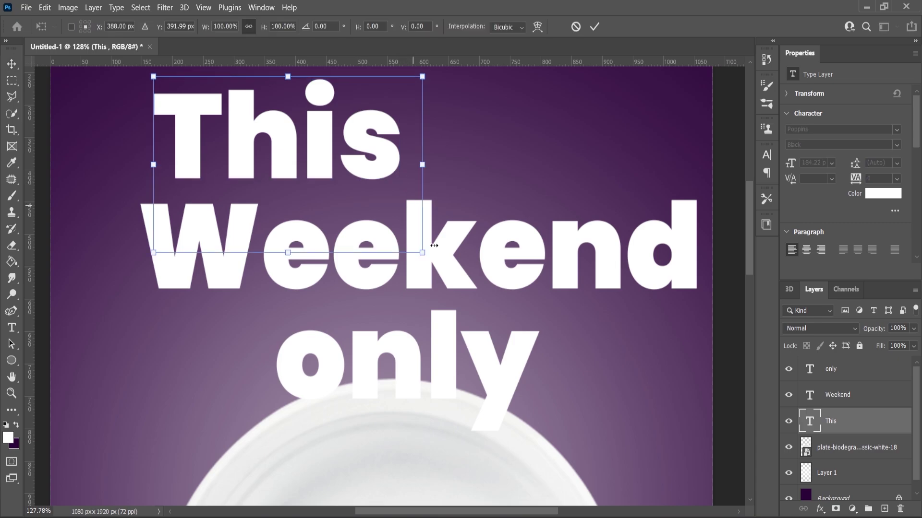
left_click_drag(425, 253, 390, 229)
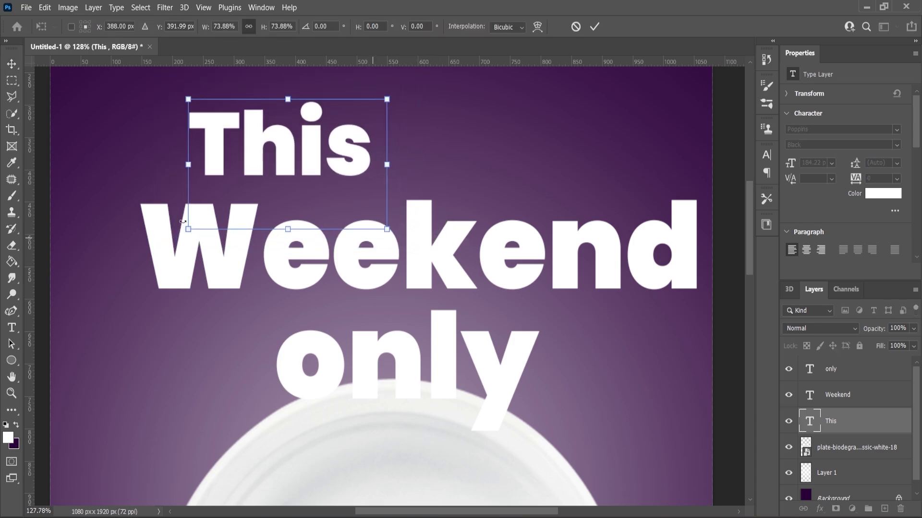
left_click(12, 63)
left_click_drag(321, 158, 351, 174)
left_click(451, 346)
mouse_move(536, 314)
left_mouse_down()
mouse_move(521, 330)
mouse_move(499, 330)
mouse_move(489, 362)
mouse_move(552, 329)
mouse_move(552, 314)
left_mouse_up()
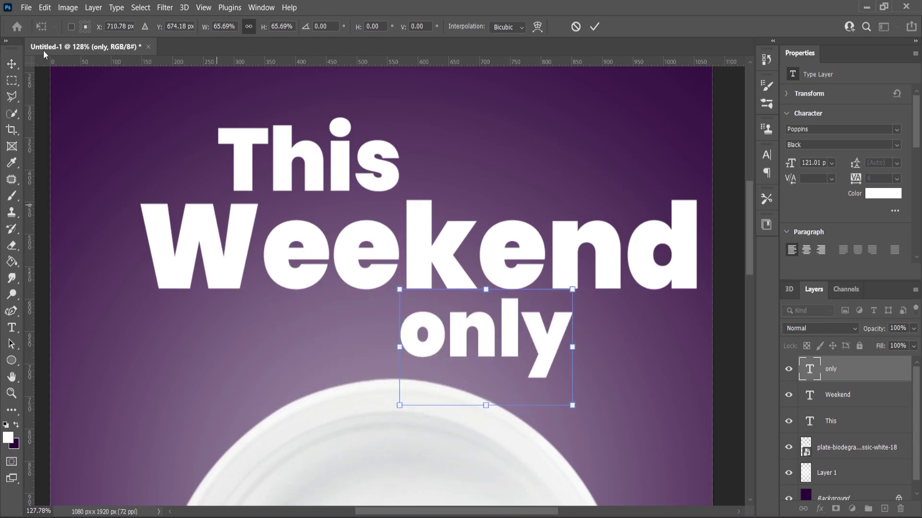
key("Return")
Scale all three headline lines together to 75.3% and raise them, centred on the poster
scroll(428, 240, "down", 1)
left_click(428, 240, "shift")
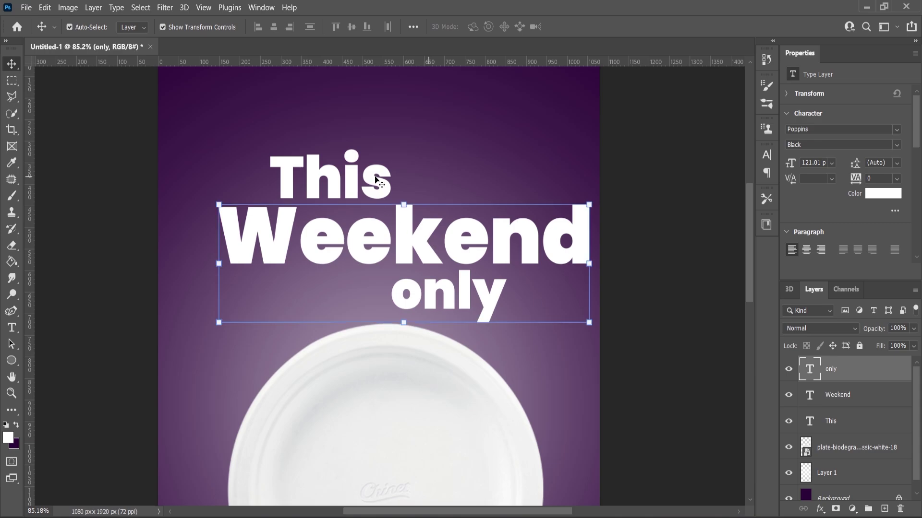
left_click(377, 180, "shift")
left_click_drag(589, 150, 543, 171)
scroll(446, 231, "down", 1)
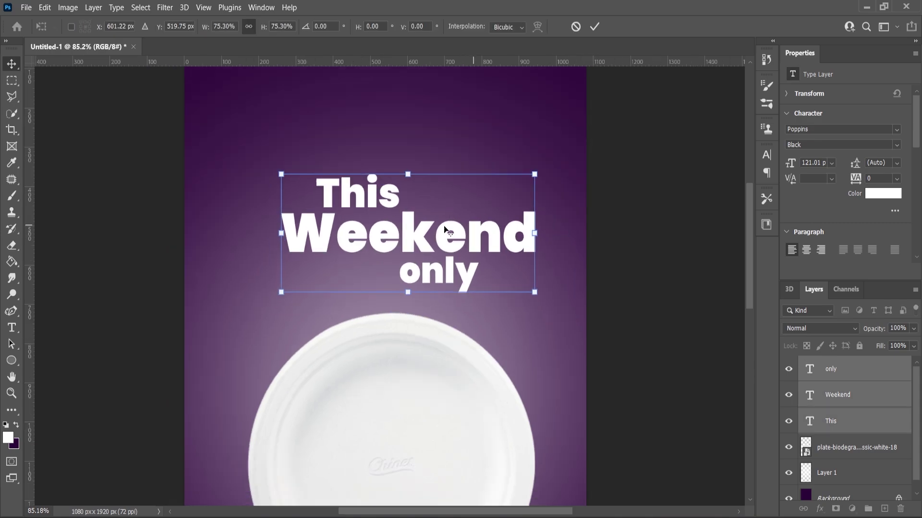
scroll(446, 260, "down", 1)
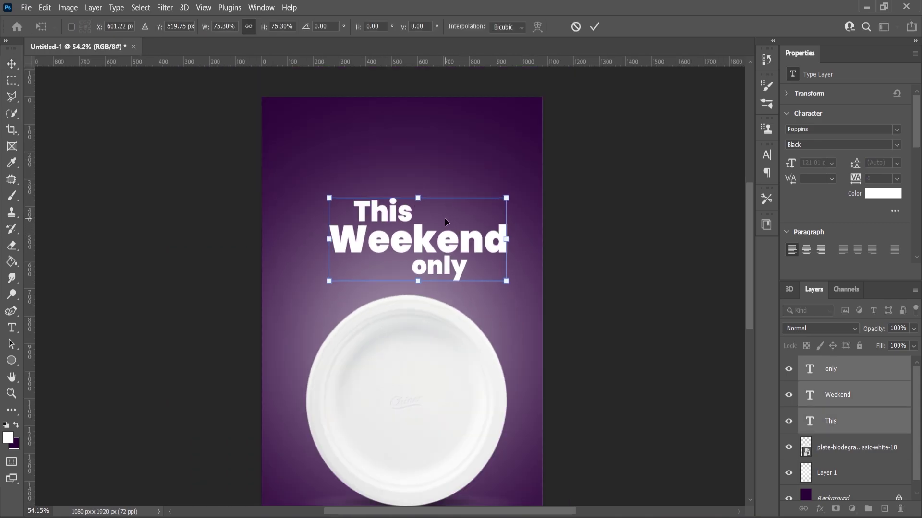
left_click_drag(446, 222, 438, 200)
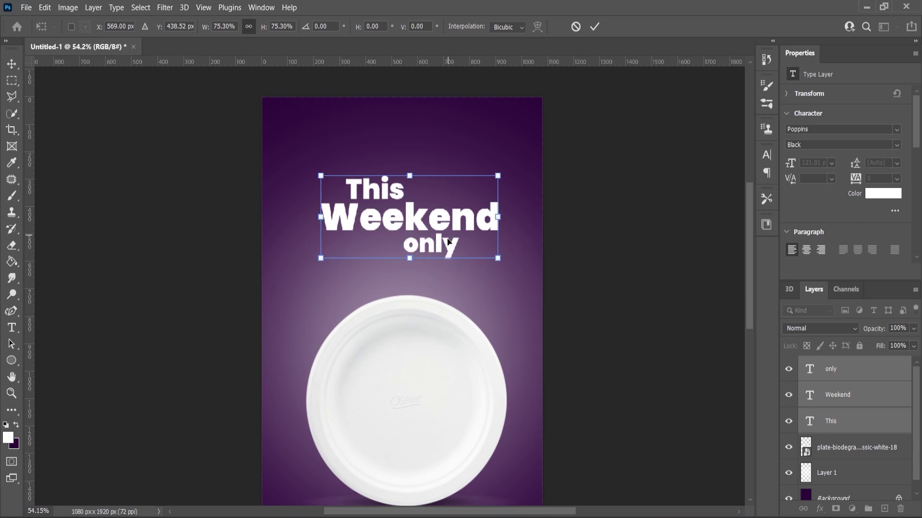
Skew the headline to slant upward, enlarge it to about 113%, and recentre it
right_click(441, 225)
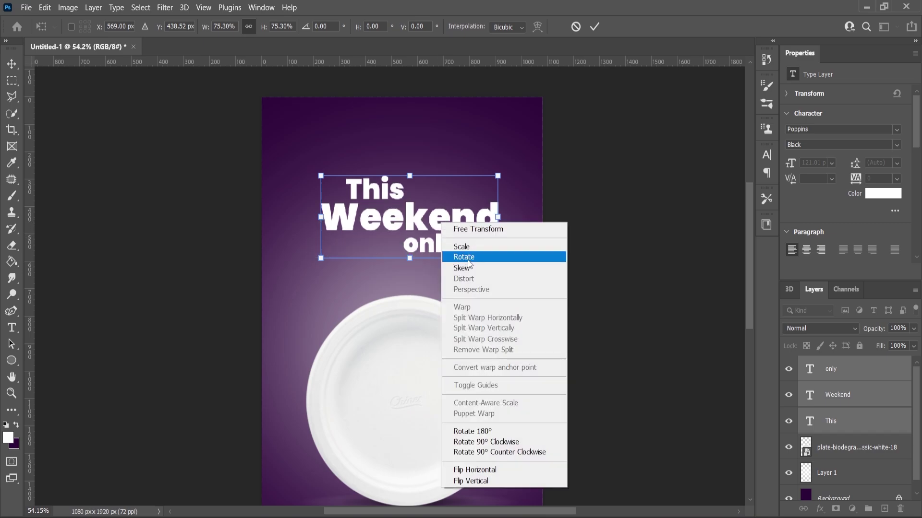
left_click(475, 268)
left_click_drag(500, 219, 500, 191)
key("Return")
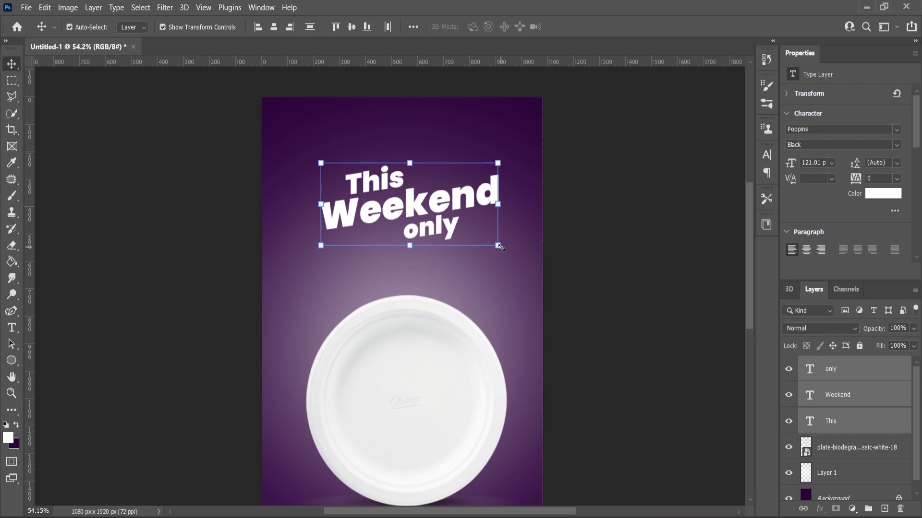
left_click_drag(498, 252, 510, 261)
left_click_drag(437, 207, 437, 224)
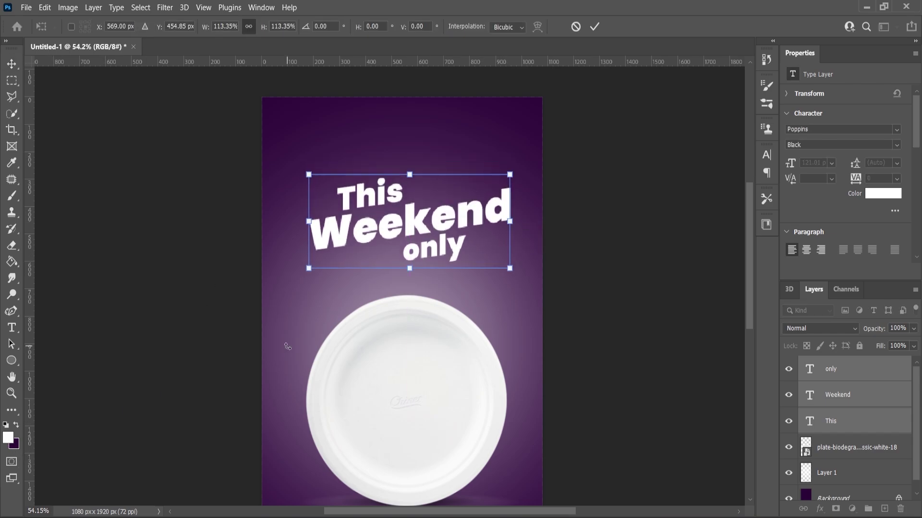
key("Return")
Set the foreground colour to bright yellow fcff00
left_click(8, 436)
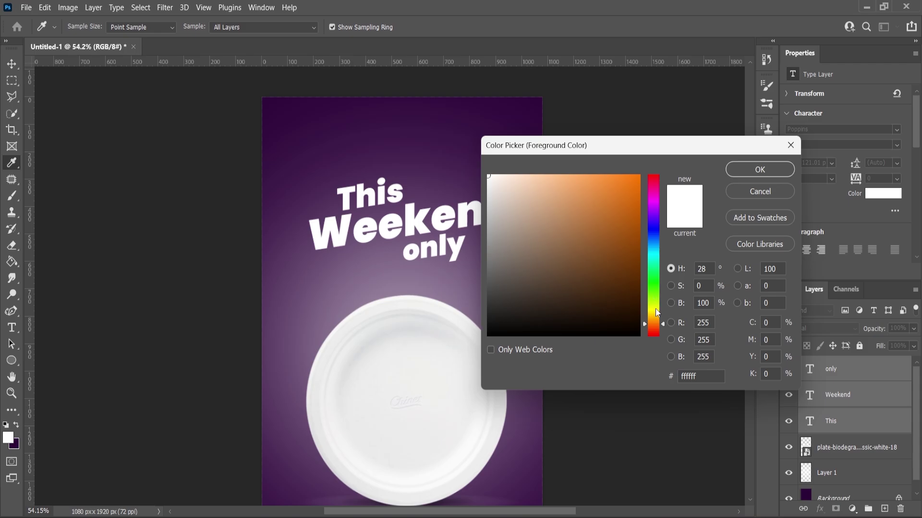
left_click(657, 310)
left_click(639, 176)
left_click(752, 169)
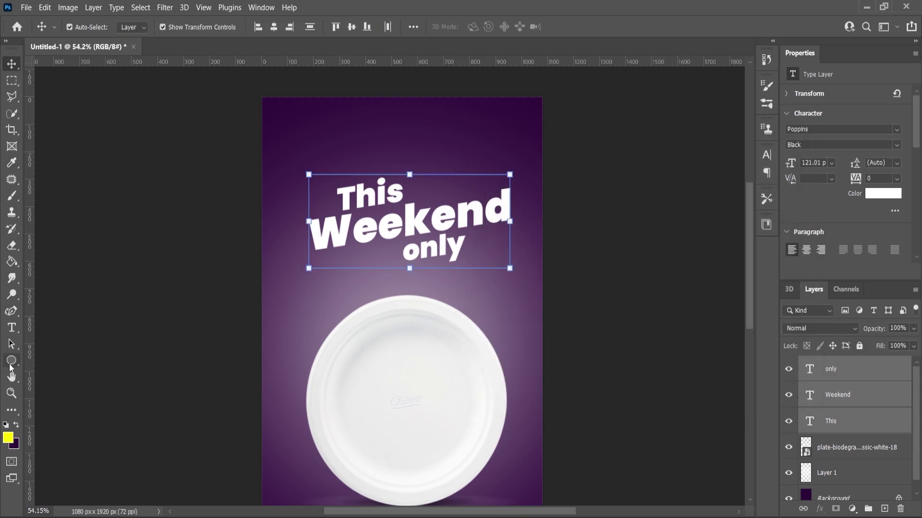
Colour the word 'Weekend' yellow with the Type tool
key("t")
left_click(350, 233)
key("ctrl+a")
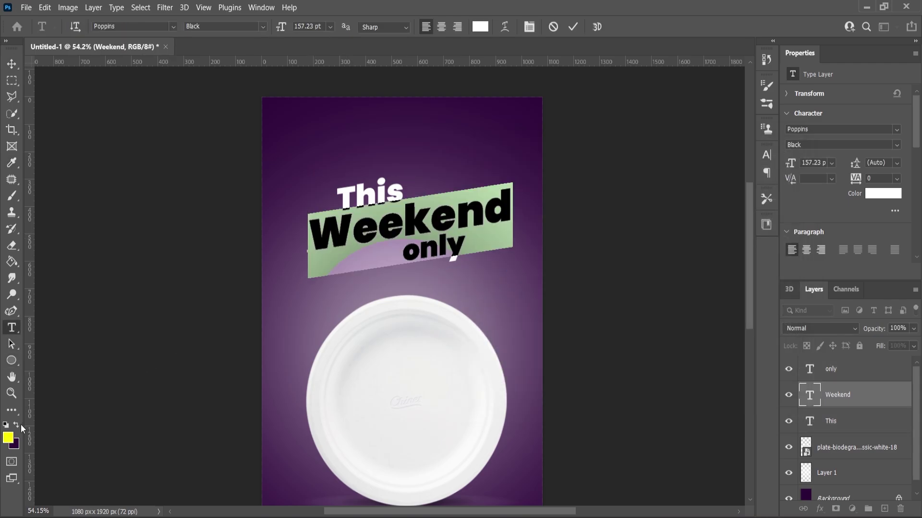
key("alt+BackSpace")
left_click(146, 308)
key("z")
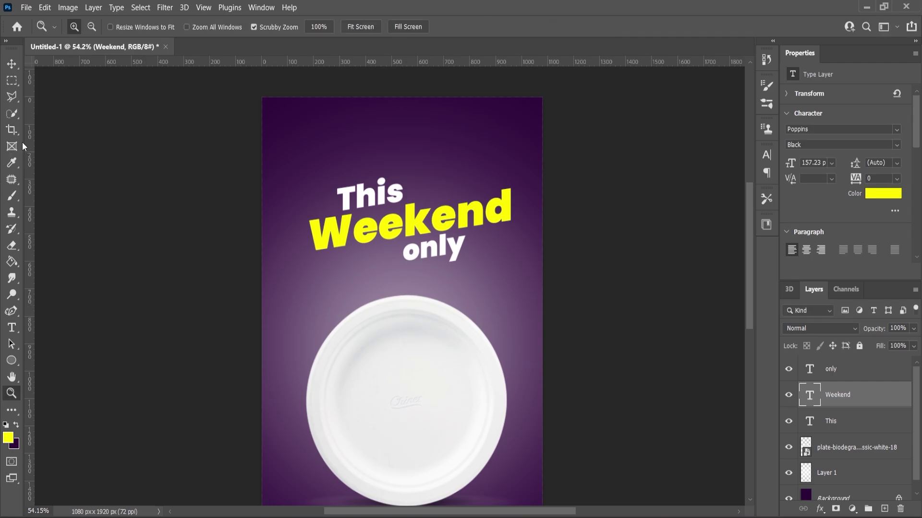
left_click(11, 64)
Place Drop.png beside 'This' and give it a white Color Overlay
left_click(533, 515)
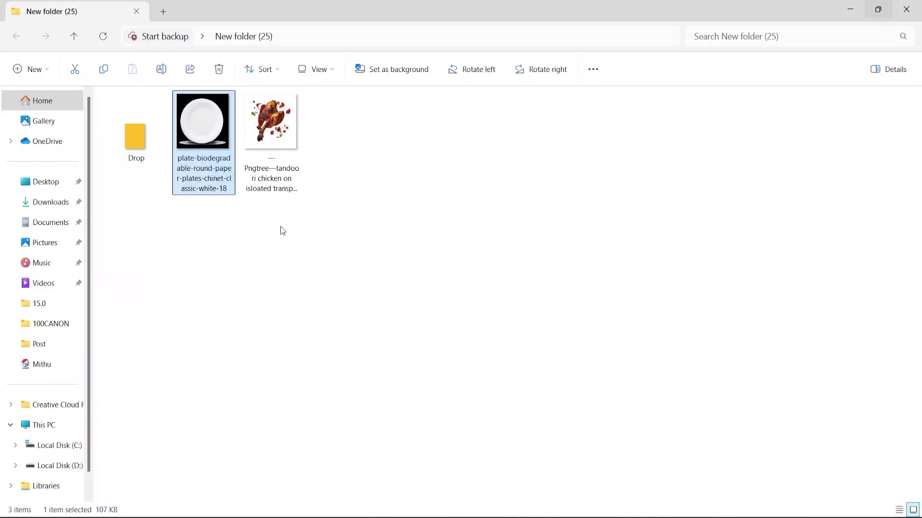
left_click_drag(137, 147, 321, 183)
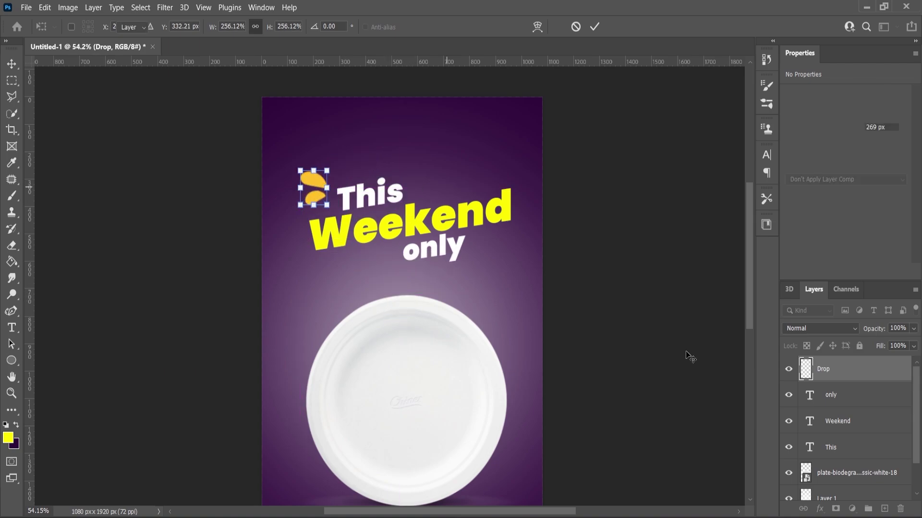
key("Return")
left_click(820, 509)
left_click(841, 459)
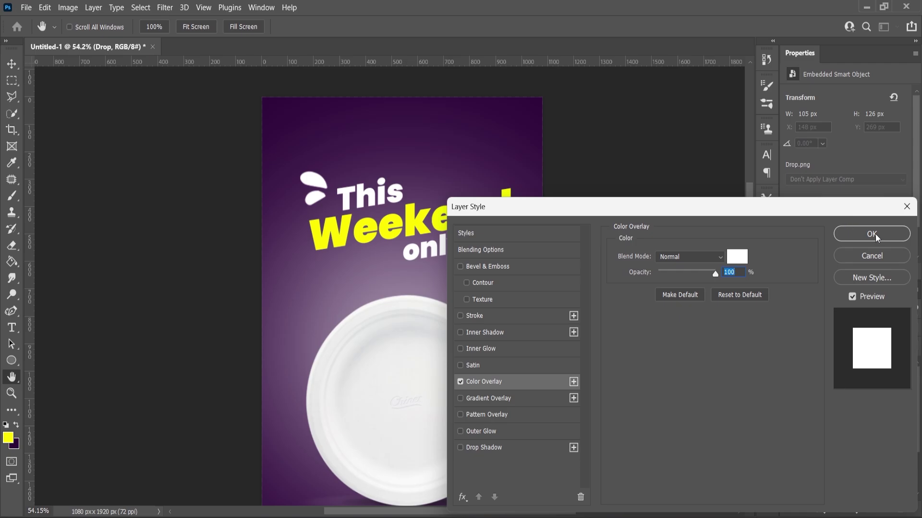
left_click(872, 234)
Duplicate the drop, rotate it about -134°, shrink it, and set it beside 'only'
scroll(333, 184, "up", 3)
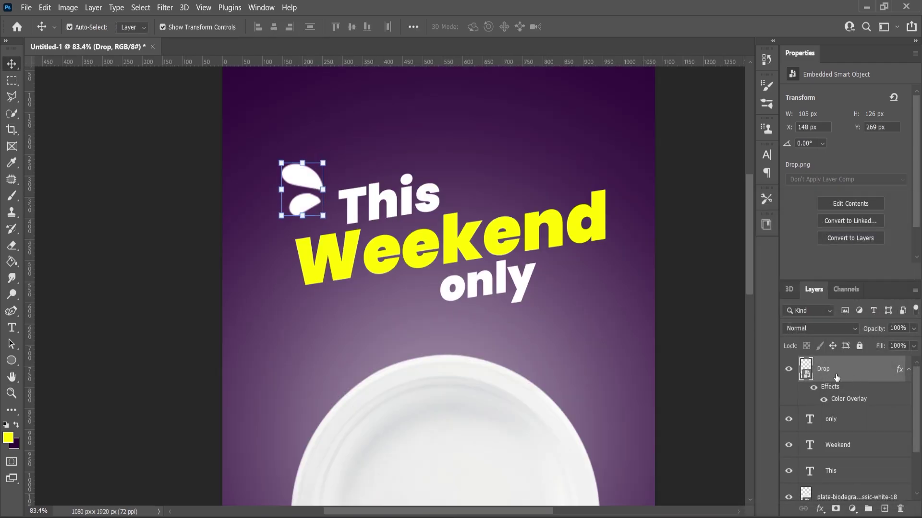
left_click_drag(836, 377, 885, 509)
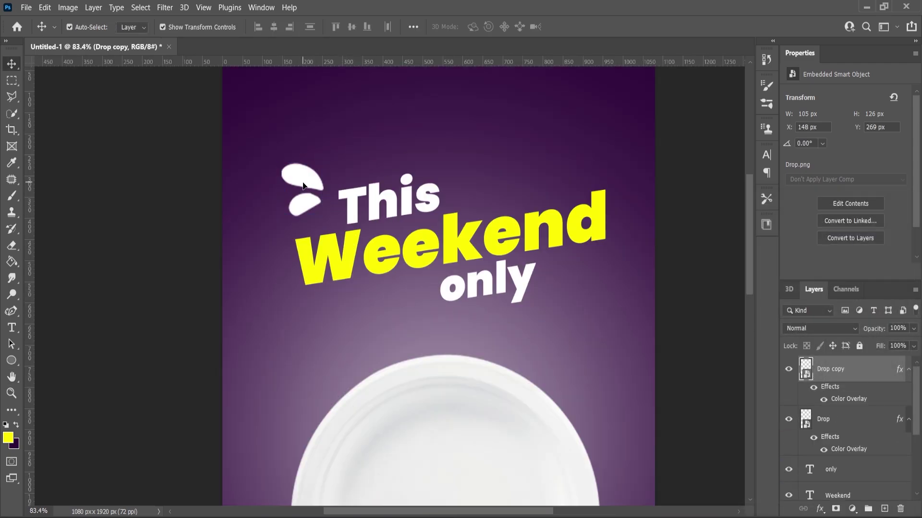
left_click_drag(302, 186, 554, 358)
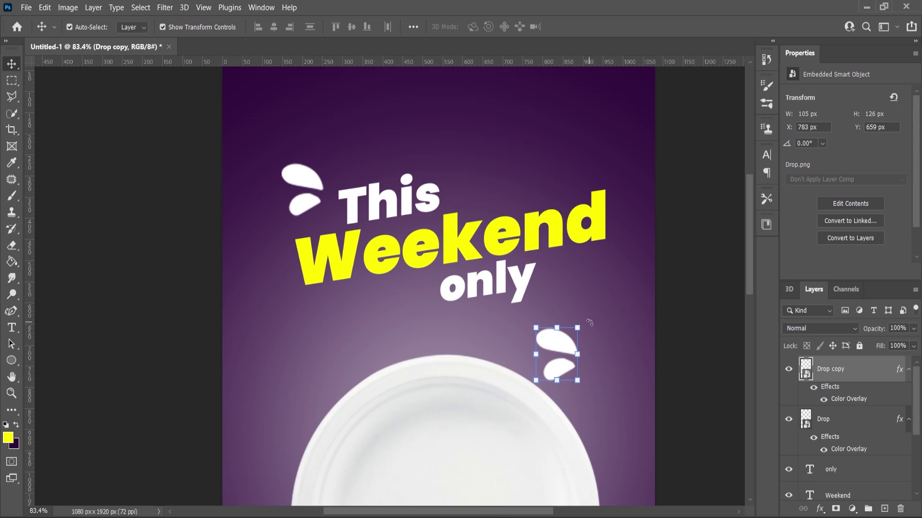
left_click_drag(589, 323, 522, 353)
left_click_drag(563, 317, 562, 330)
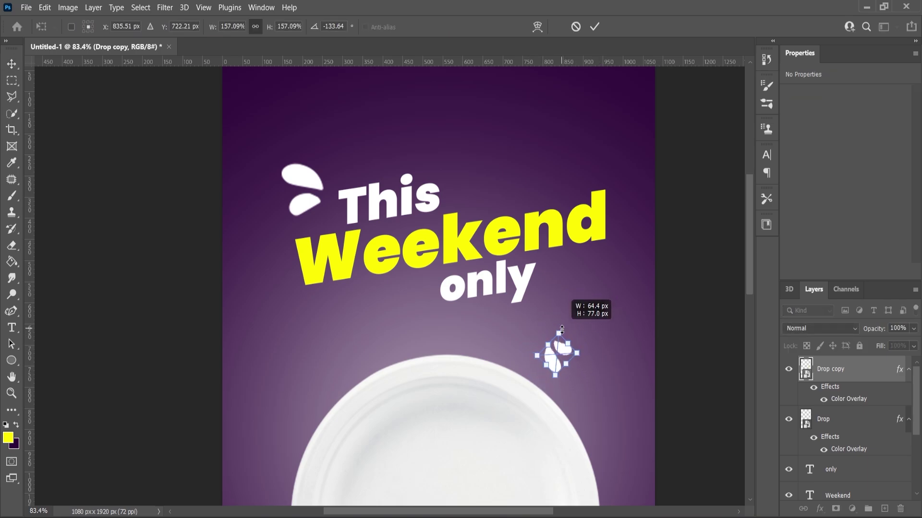
left_click_drag(554, 362, 561, 311)
key("Return")
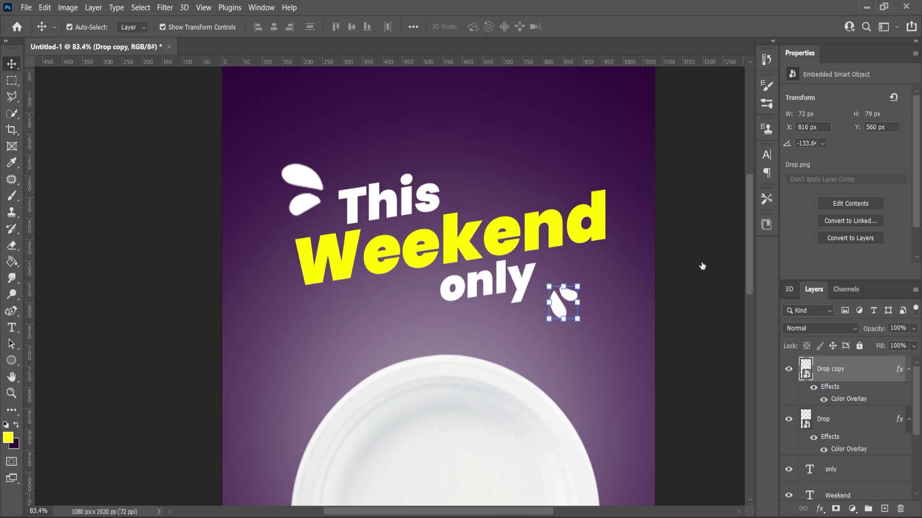
Change the copy's Color Overlay to the yellow sampled from 'Weekend' and nudge it closer
double_click(849, 399)
left_click(735, 257)
left_click(322, 261)
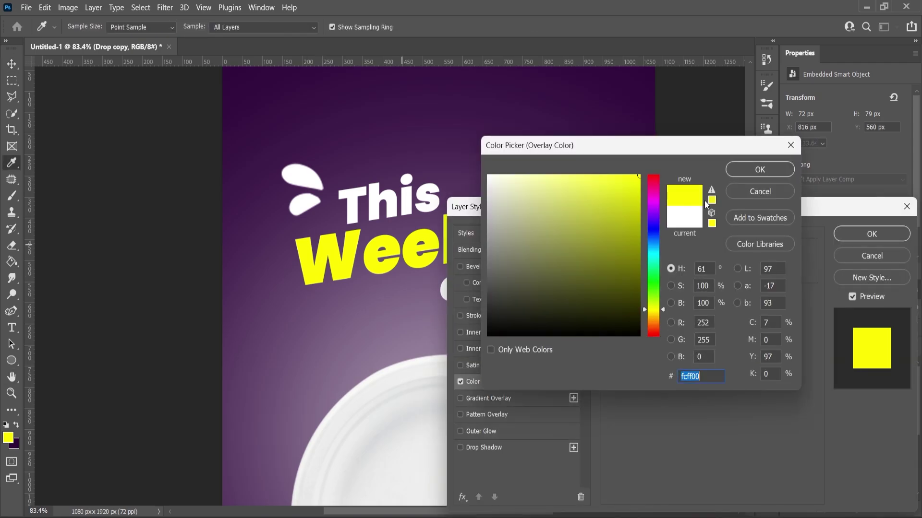
key("Return")
left_click(872, 234)
scroll(410, 246, "down", 3)
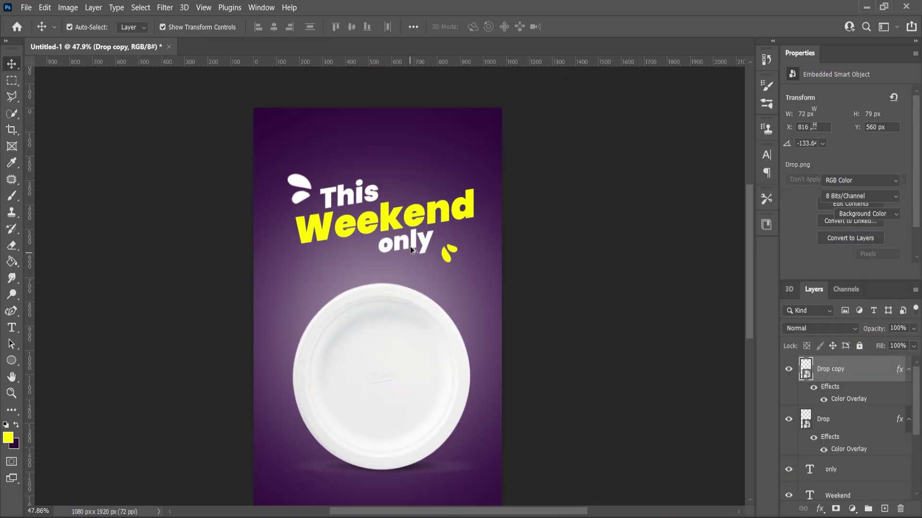
scroll(410, 246, "up", 5)
left_click_drag(511, 255, 492, 247)
Lock Layer 1 against edits
scroll(492, 246, "down", 5)
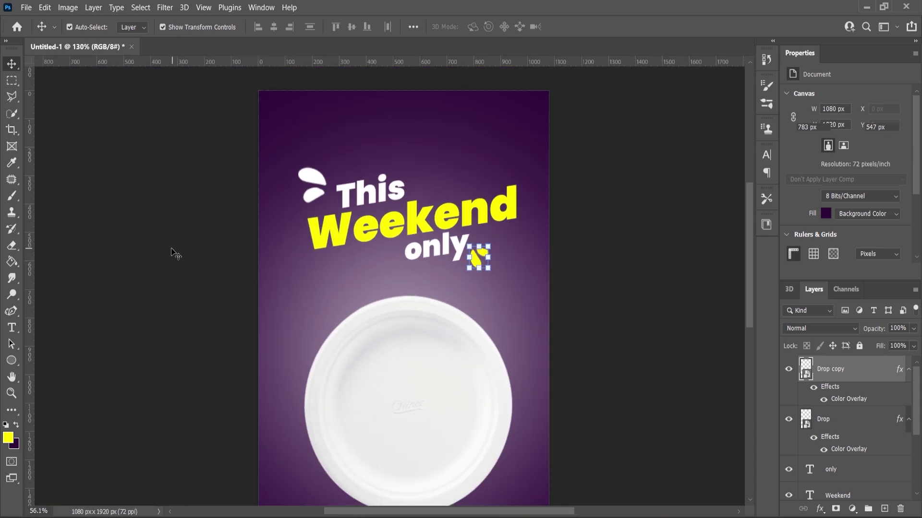
scroll(845, 422, "down", 3)
left_click(827, 462)
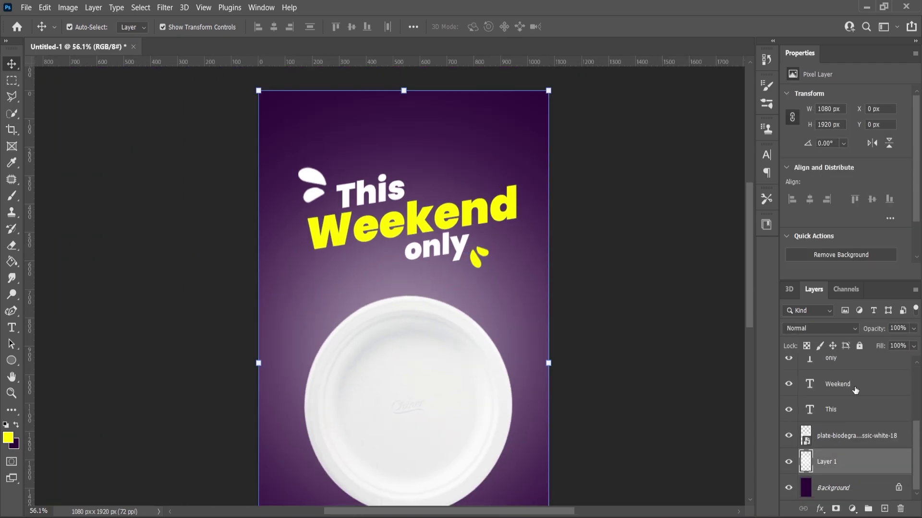
left_click(860, 347)
Shift the three headline text layers slightly up and left, then fit the poster in view
left_click_drag(185, 142, 511, 269)
key("ctrl+t")
left_click_drag(441, 227, 436, 222)
left_click(12, 64)
left_click(159, 113)
key("ctrl+0")
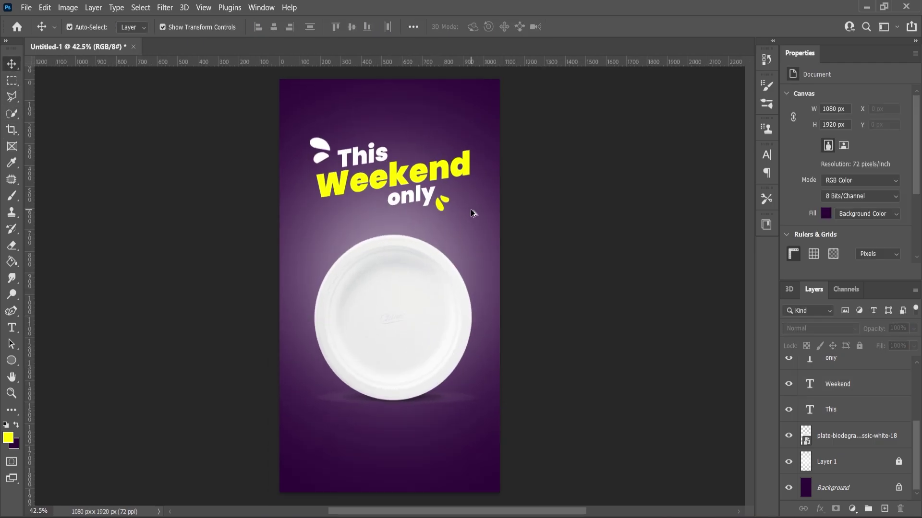
Drag the tandoori chicken image from the assets folder onto the poster
scroll(472, 212, "up", 1)
scroll(480, 240, "down", 2)
scroll(500, 293, "down", 1)
left_click(502, 454)
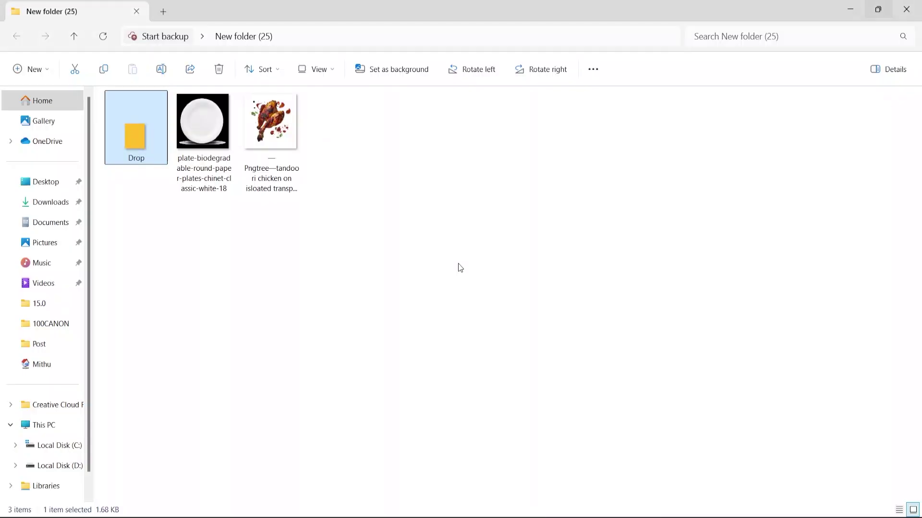
left_click_drag(272, 124, 424, 366)
Scale the chicken down to about 38% and move it onto the plate
left_click_drag(501, 169, 486, 182)
left_click_drag(375, 245, 375, 295)
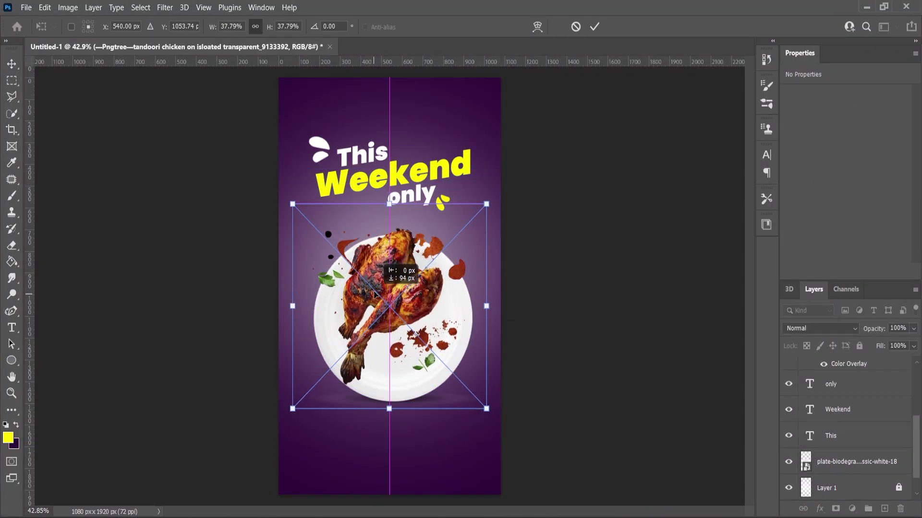
left_click(12, 64)
Fine-tune the chicken's position on the plate and resize it to about 39.4% (776×754 px)
scroll(472, 365, "up", 3)
left_click(474, 366)
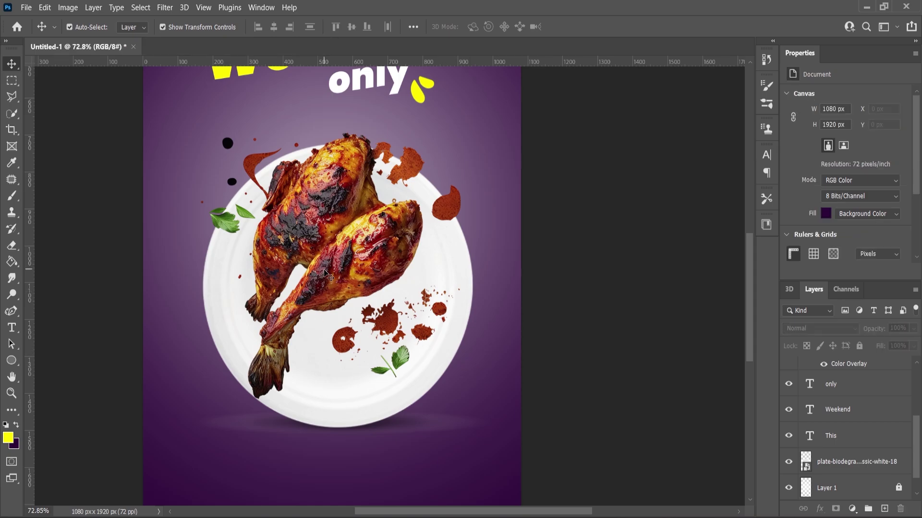
left_click_drag(324, 273, 325, 284)
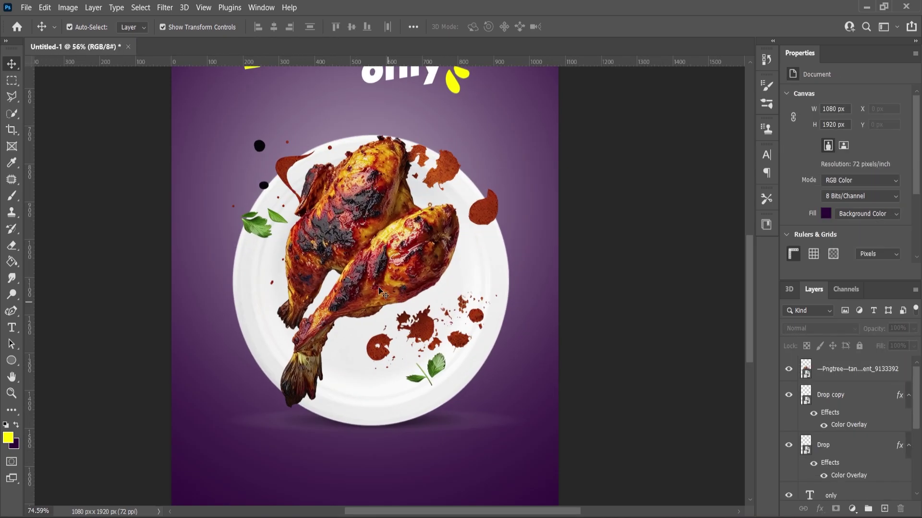
left_click_drag(374, 277, 378, 306)
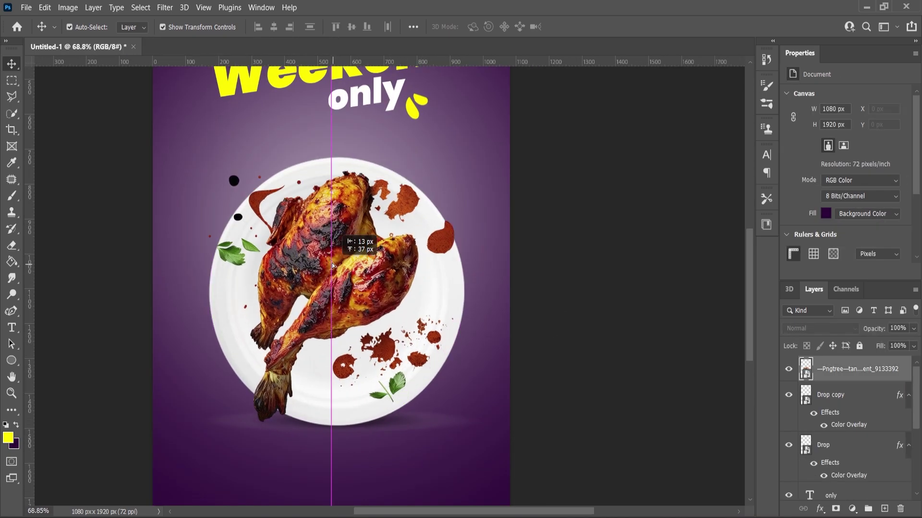
left_click_drag(332, 263, 332, 246)
left_click_drag(458, 392, 497, 440)
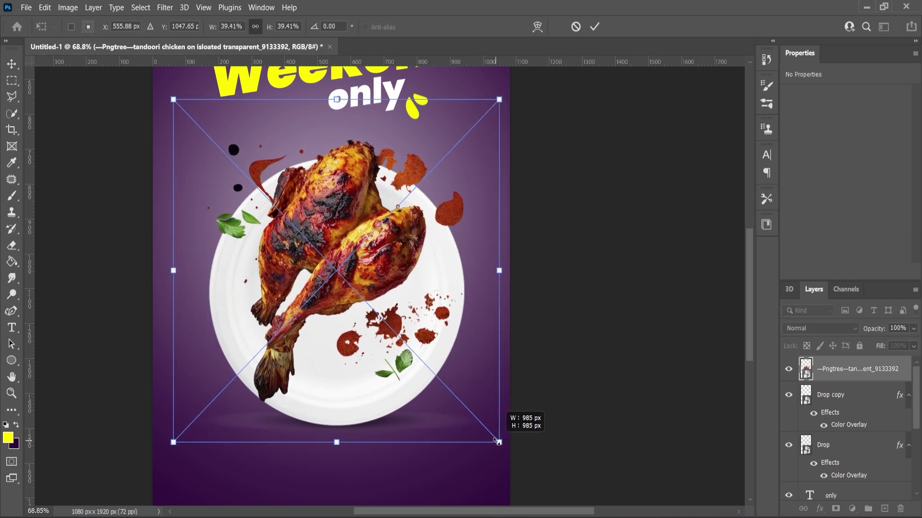
left_click(10, 396)
left_click_drag(448, 339, 588, 335)
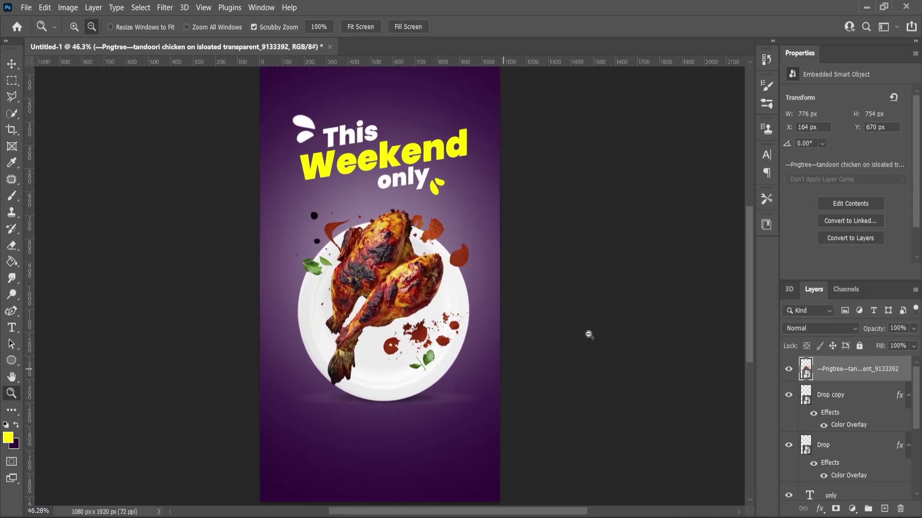
left_click_drag(747, 297, 748, 336)
left_click_drag(419, 359, 455, 359)
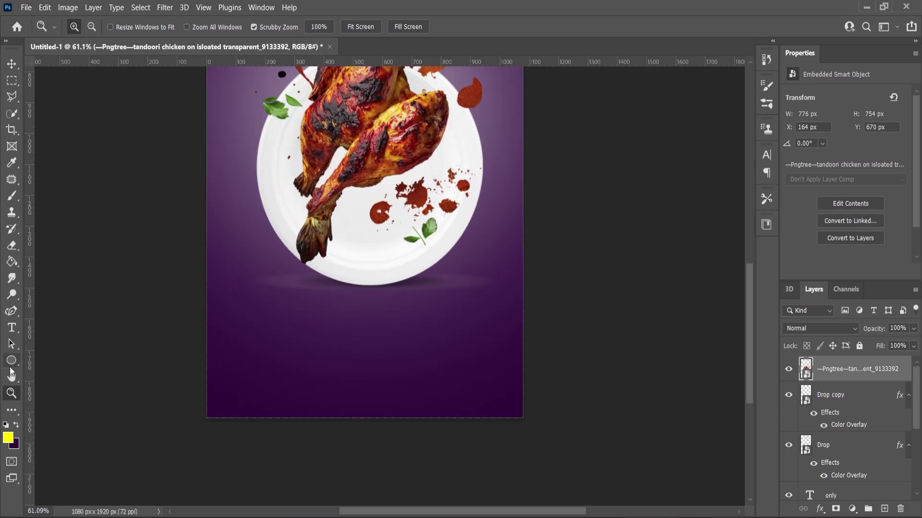
Draw a 396×83 px yellow rounded rectangle with 10 px radius below the plate
left_click(10, 363)
right_click(11, 361)
left_click(53, 360)
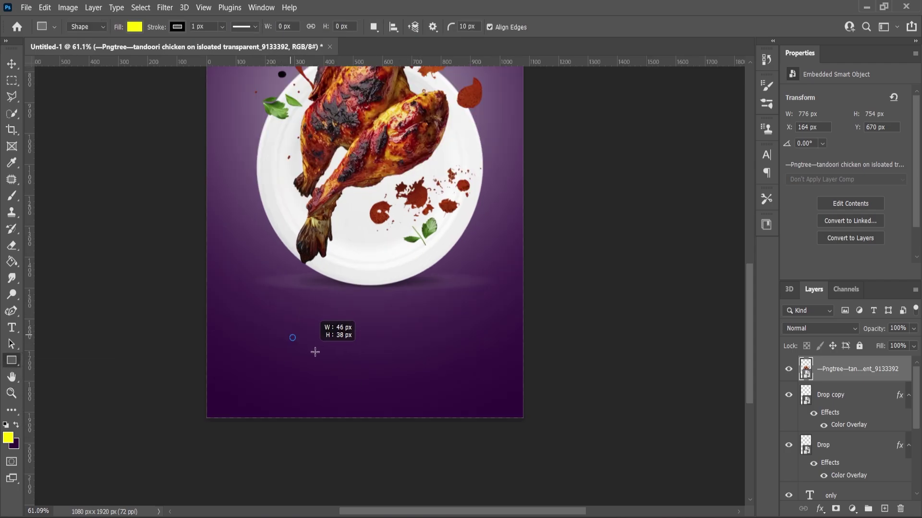
left_click_drag(315, 352, 405, 360)
key("v")
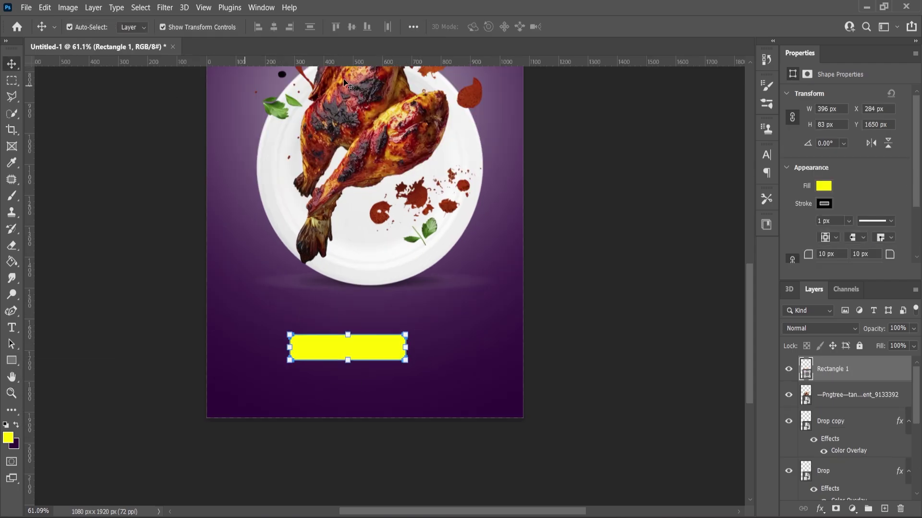
key("ctrl+a")
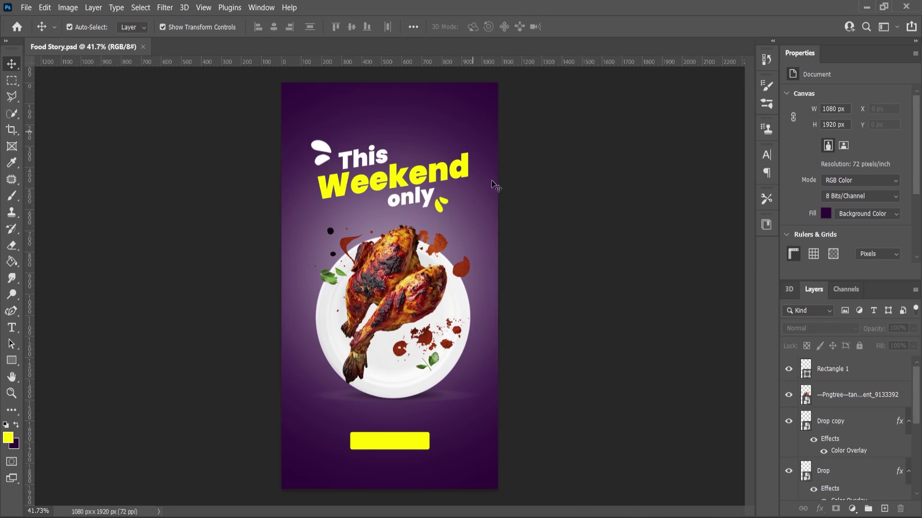
scroll(485, 284, "up", 3)
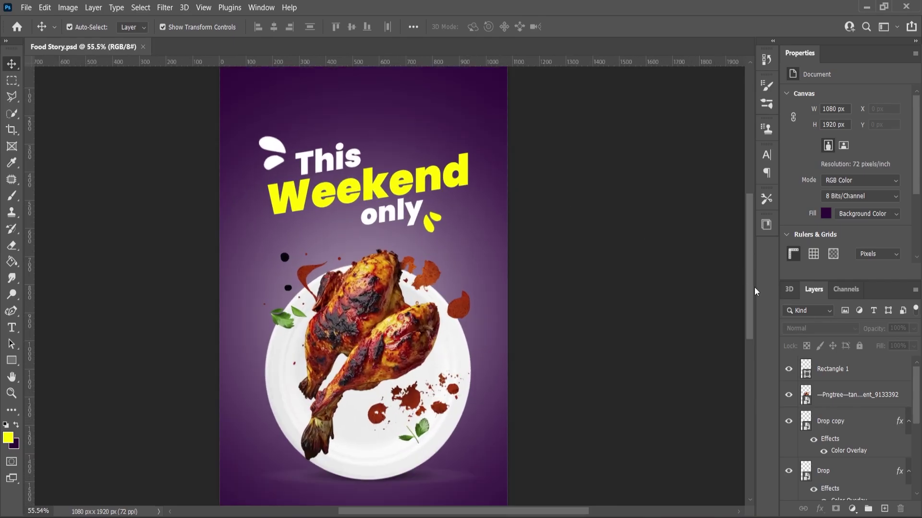
scroll(754, 291, "up", 3)
Add a new layer and bend the pen path's edge into an S-curve using an added anchor point
left_click(884, 509)
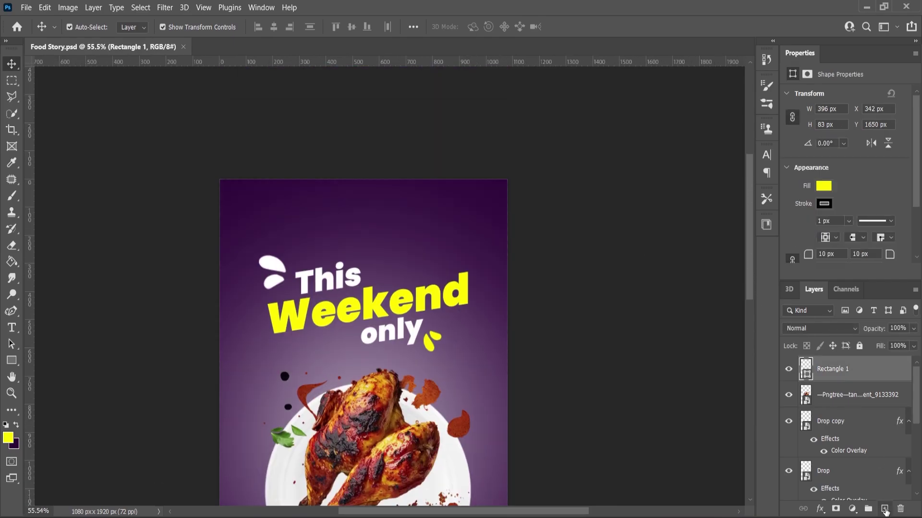
right_click(17, 315)
left_click(39, 312)
scroll(398, 237, "up", 2)
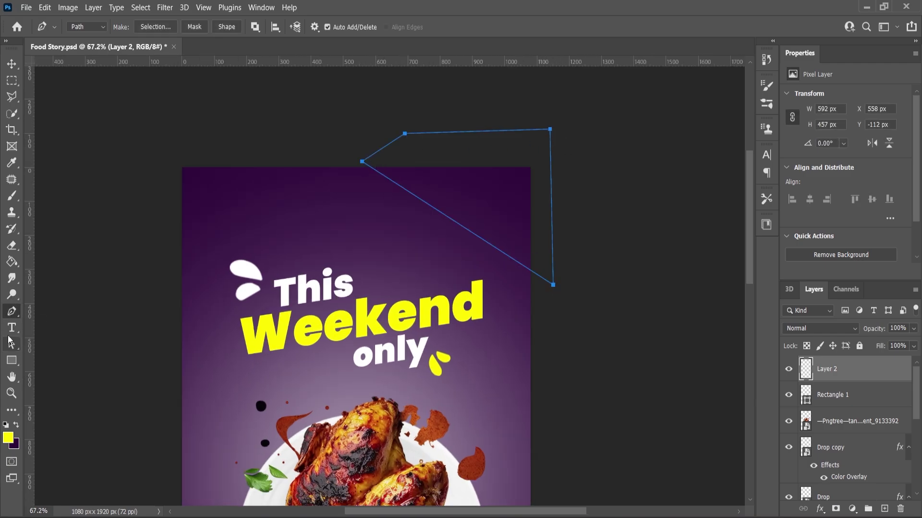
right_click(12, 312)
left_click(57, 336)
left_click(441, 214)
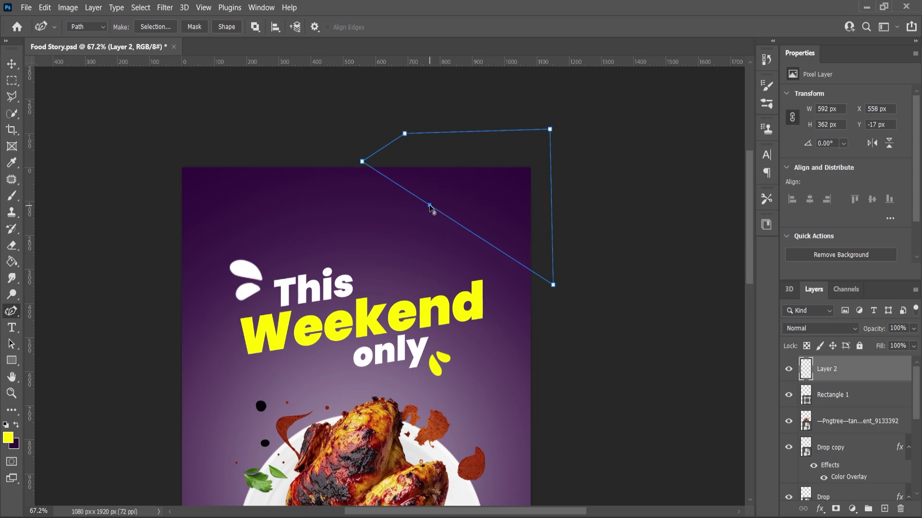
left_click_drag(515, 237, 501, 249)
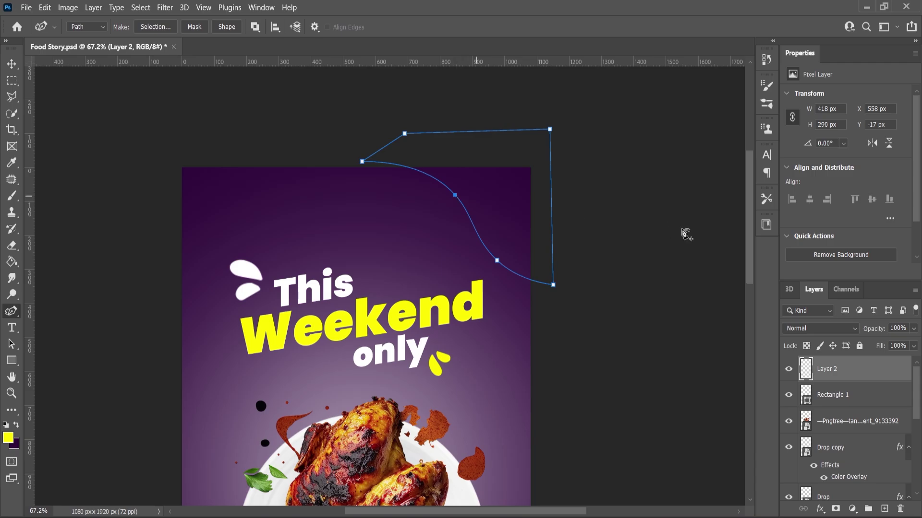
Turn the path into a selection and fill it with white #ffffff using the Paint Bucket
right_click(475, 185)
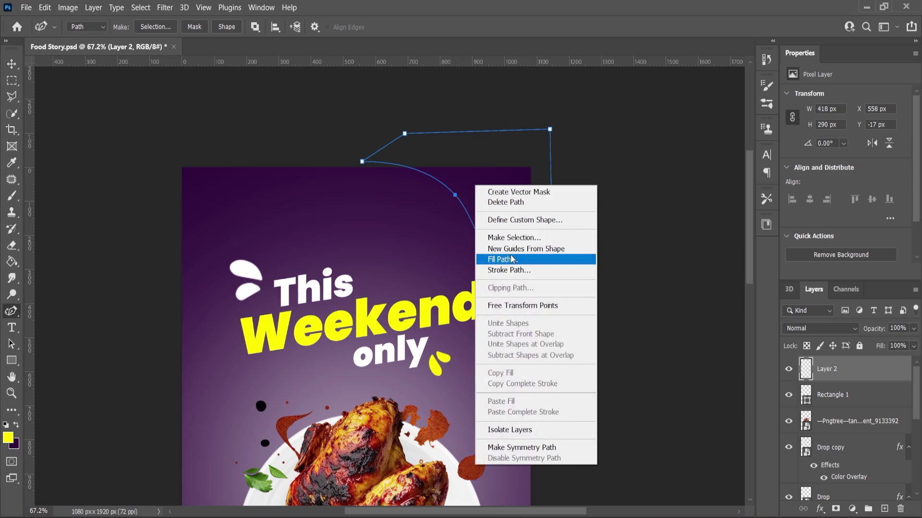
left_click(517, 238)
left_click(525, 131)
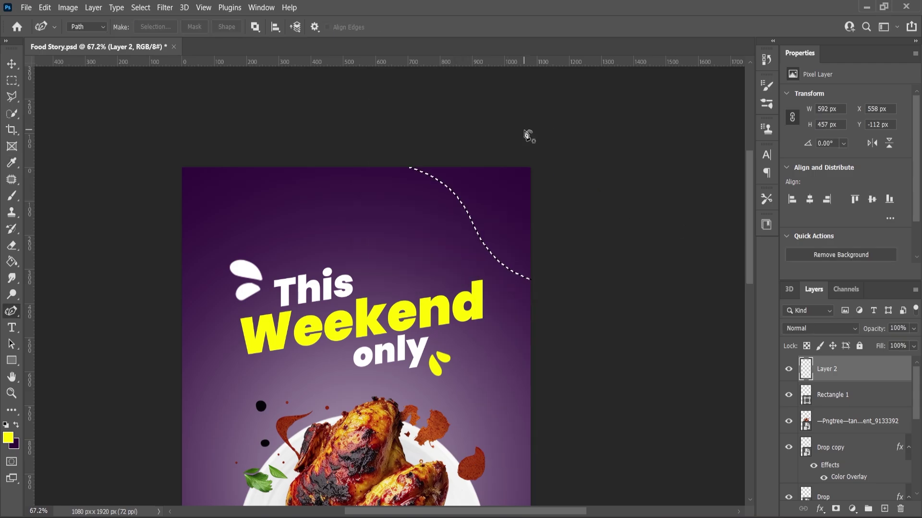
left_click(8, 438)
type("ffffff")
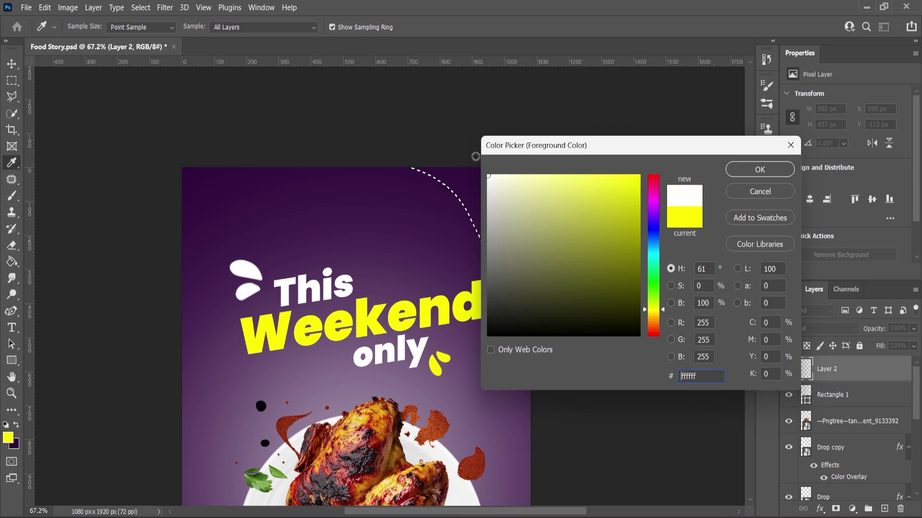
left_click(757, 171)
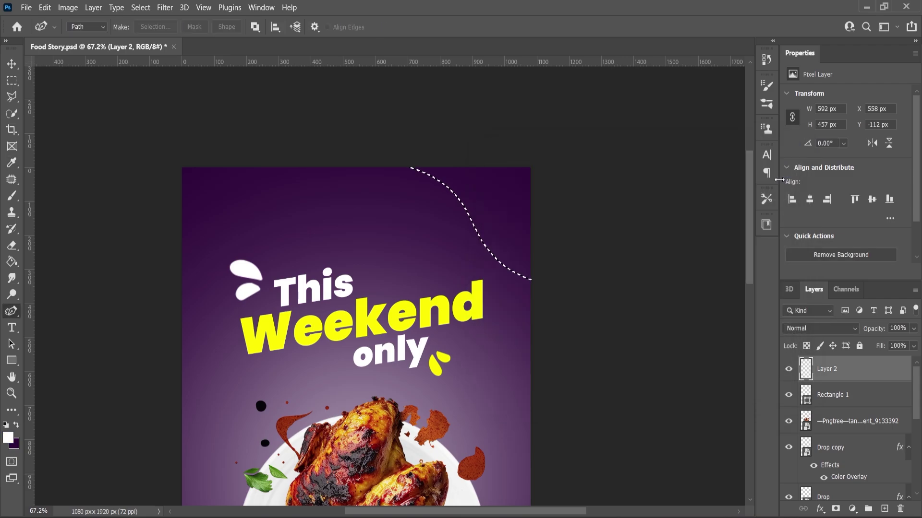
left_click(12, 262)
left_click(497, 208)
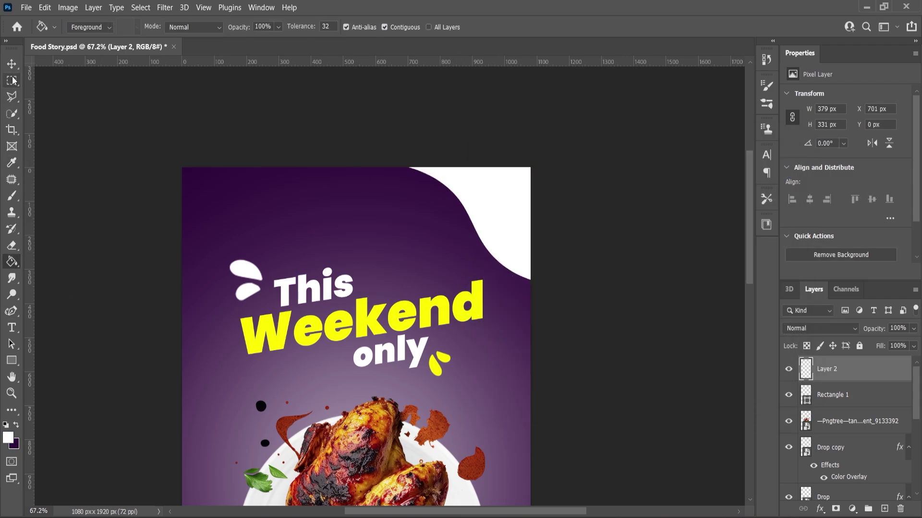
Duplicate the white wave layer, rotate the copy 180° and place it in the bottom-left corner
key("v")
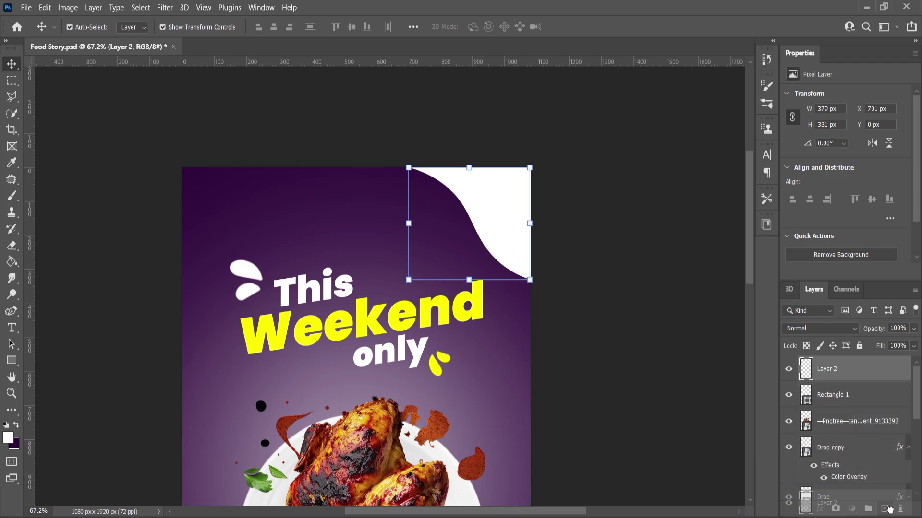
key("ctrl+j")
key("ctrl+minus")
key("ctrl+minus")
left_click_drag(463, 144, 346, 406)
key("ctrl+t")
left_click_drag(366, 372, 318, 444)
scroll(309, 441, "up", 3)
left_click(422, 335, "alt")
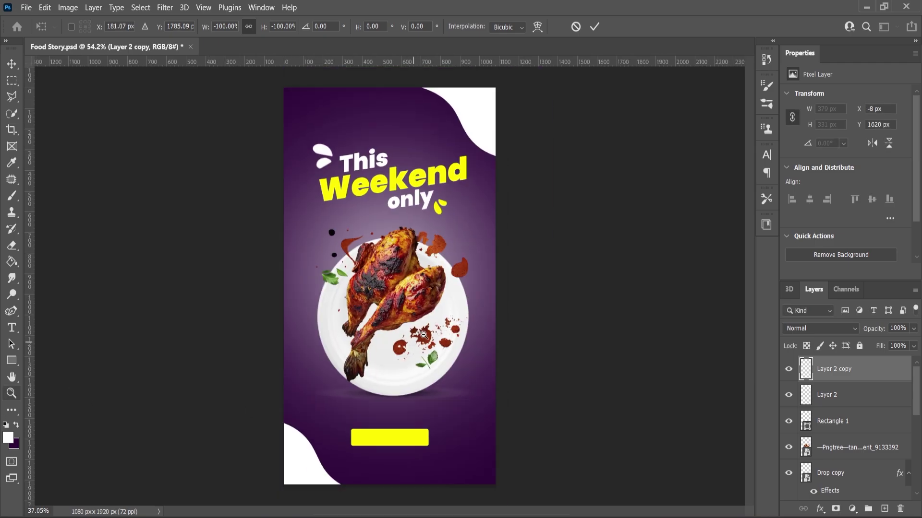
scroll(425, 338, "up", 5)
key("Return")
Move the yellow bar up the poster and shrink it slightly
scroll(432, 344, "down", 1)
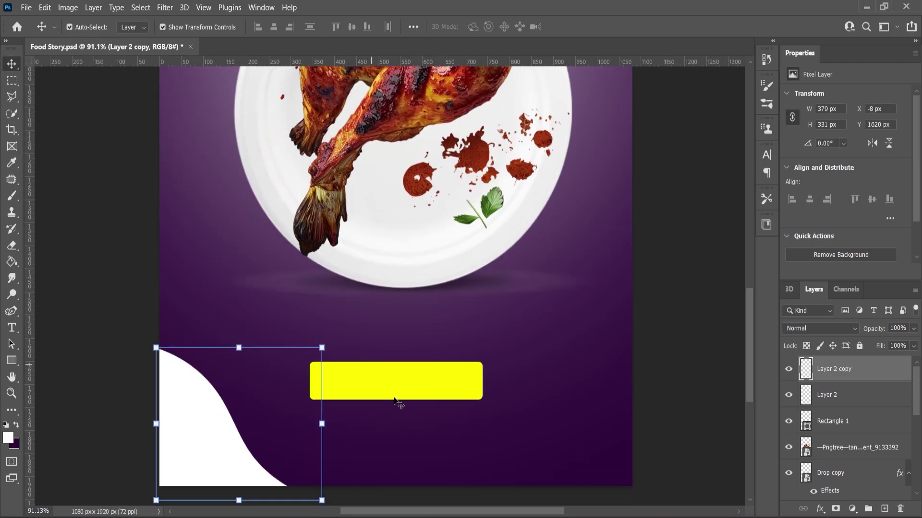
left_click_drag(395, 402, 406, 358)
left_click_drag(483, 325, 477, 339)
Commit the yellow bar's resize and give it a drop shadow with lowered opacity
key("Return")
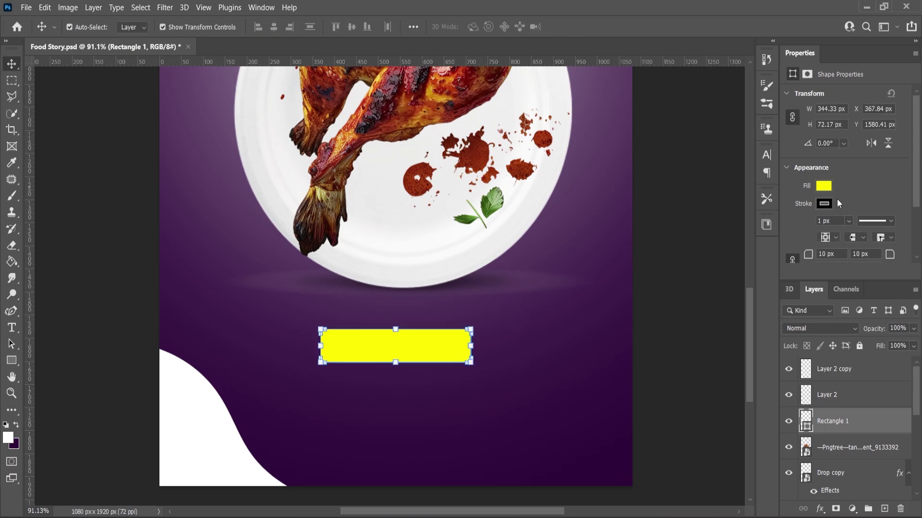
scroll(809, 221, "down", 2)
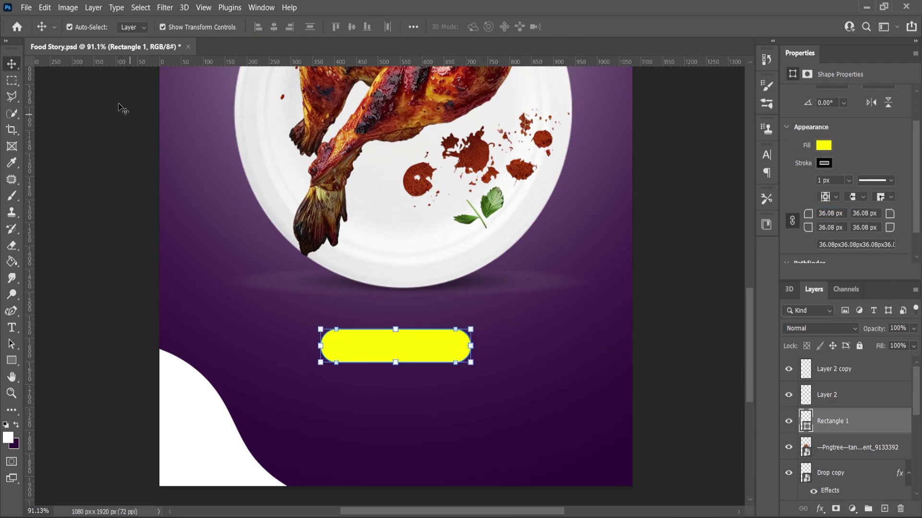
left_click(836, 510)
key("ctrl+z")
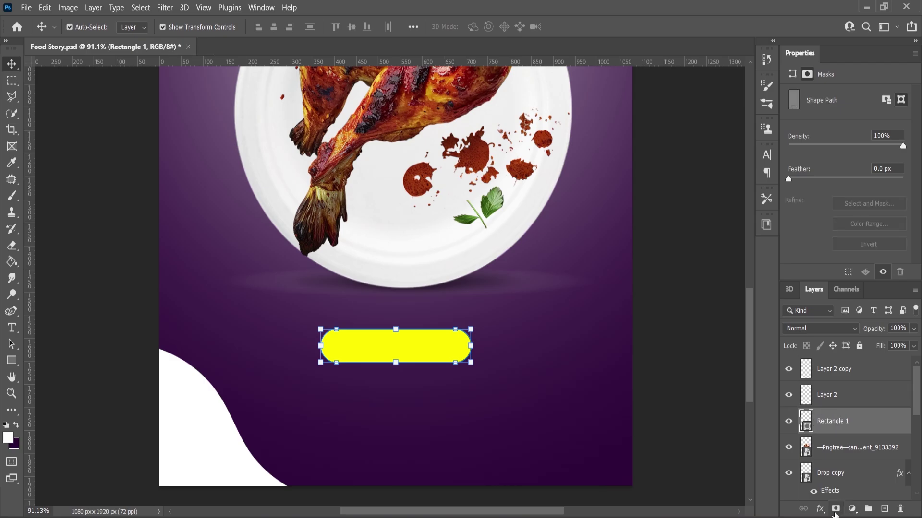
left_click(821, 510)
left_click(829, 504)
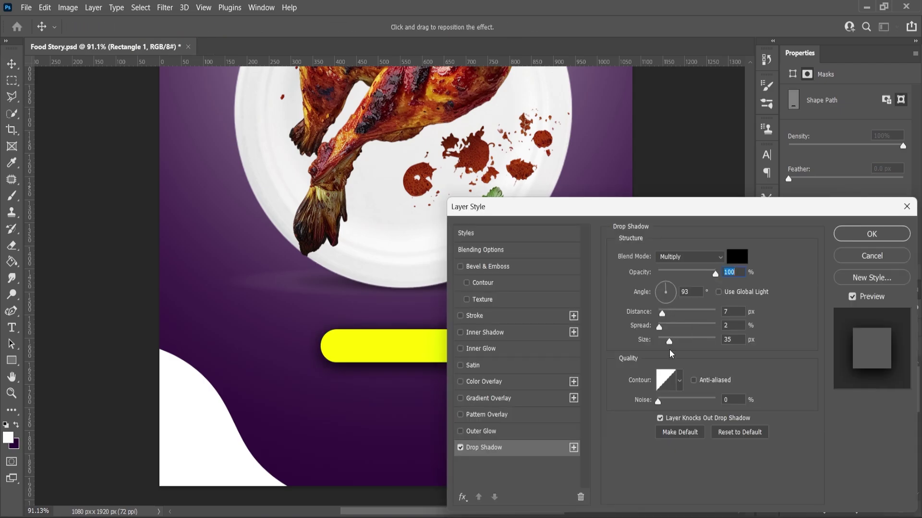
left_click_drag(712, 272, 688, 279)
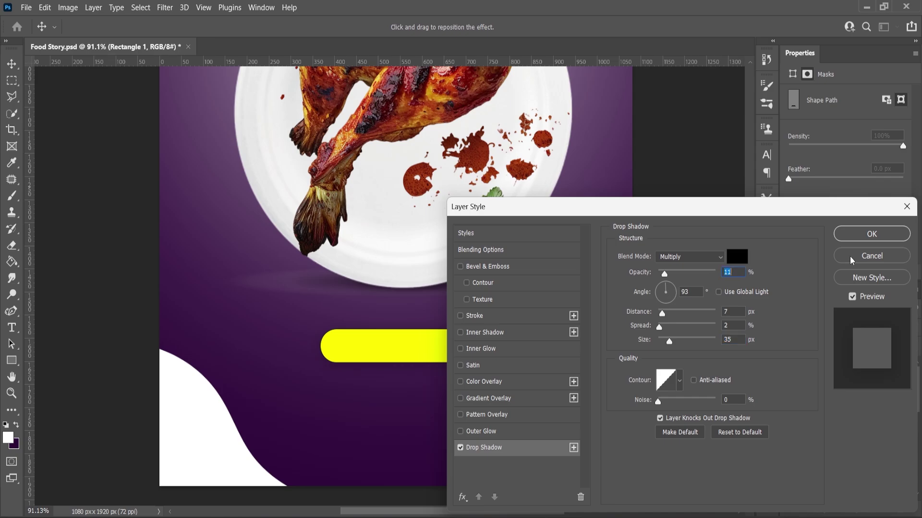
left_click(859, 234)
Type ORDER NOW, colour it dark purple and move it onto the yellow button
key("t")
left_click(370, 416)
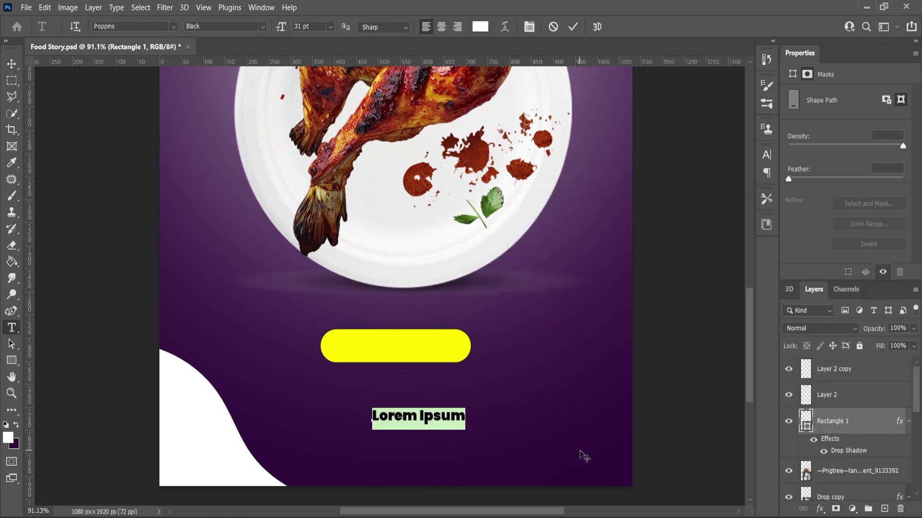
type("ORDER NOW")
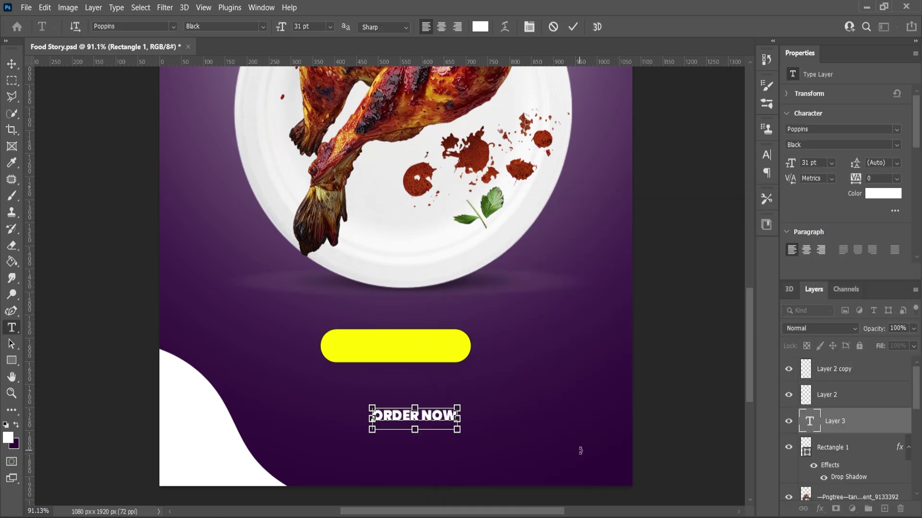
key("ctrl+a")
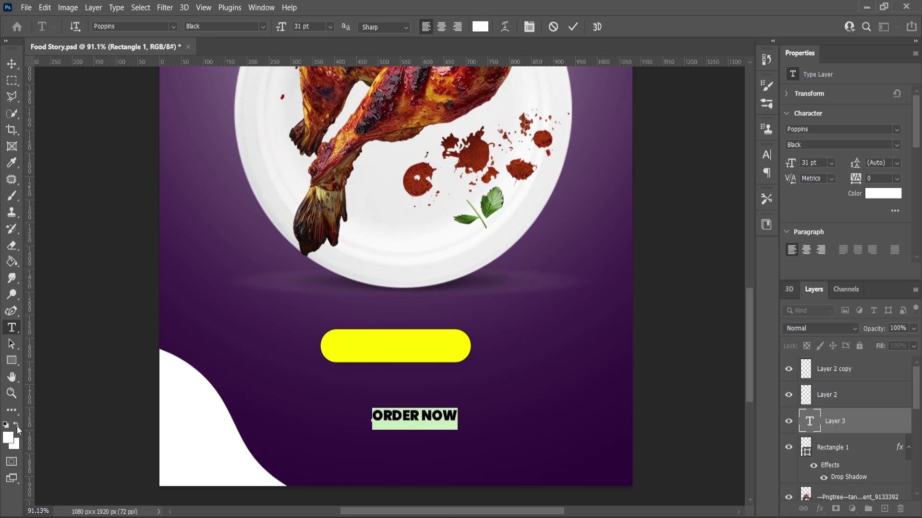
left_click(14, 65)
key("alt+BackSpace")
left_click_drag(434, 416, 414, 346)
left_click(463, 358, "shift")
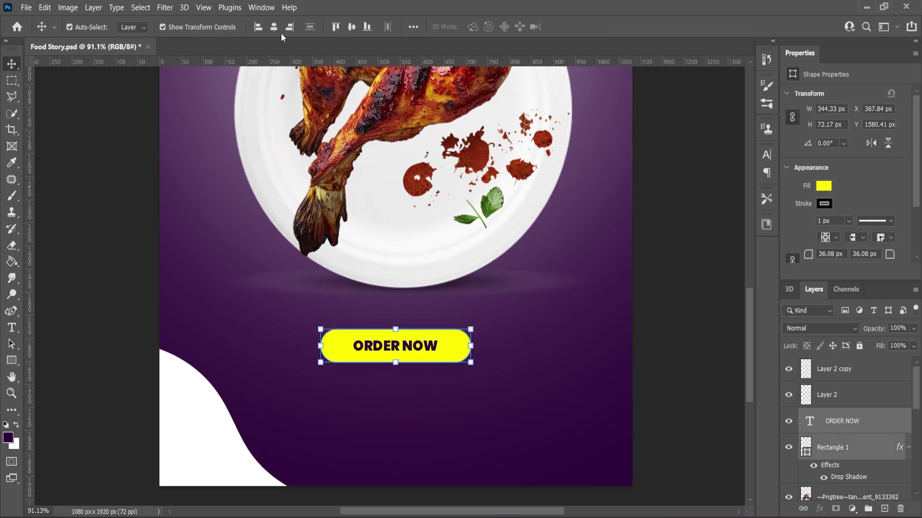
Duplicate the ORDER NOW text below the button and retype it as the phone number
left_click(594, 379)
scroll(471, 377, "down", 4)
scroll(435, 395, "up", 8)
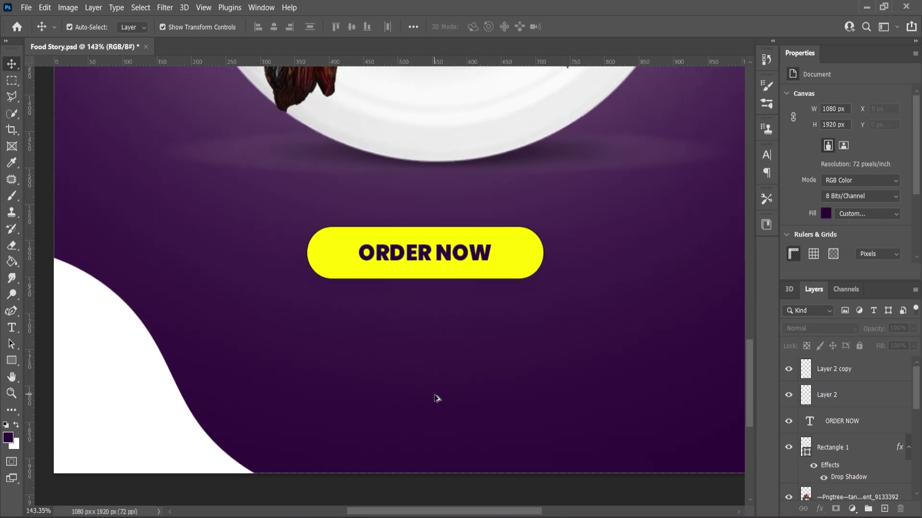
left_click(11, 64)
left_click(378, 261)
left_click(868, 431)
key("ctrl+j")
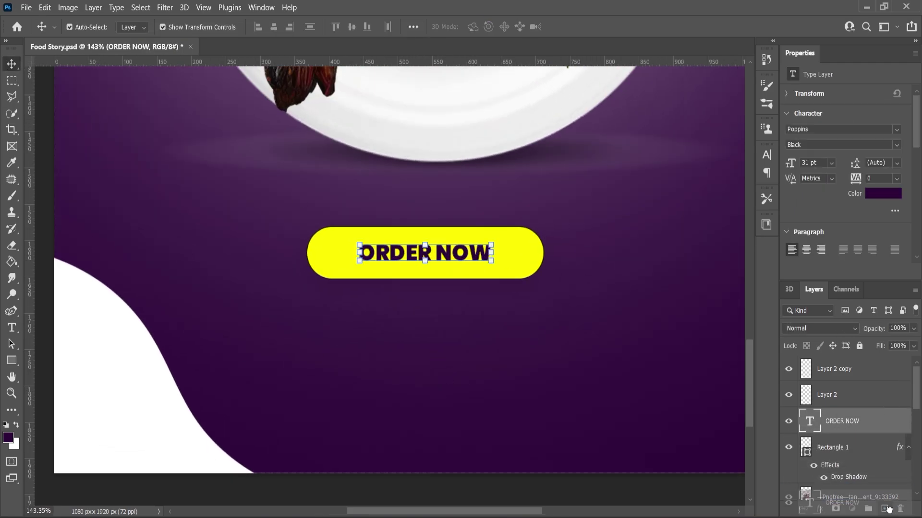
left_click_drag(442, 256, 448, 327)
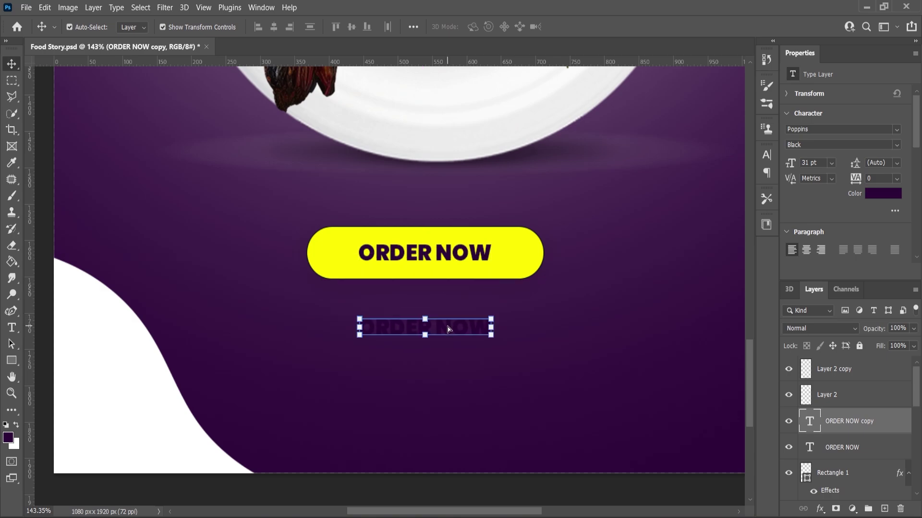
double_click(447, 327)
key("ctrl+a")
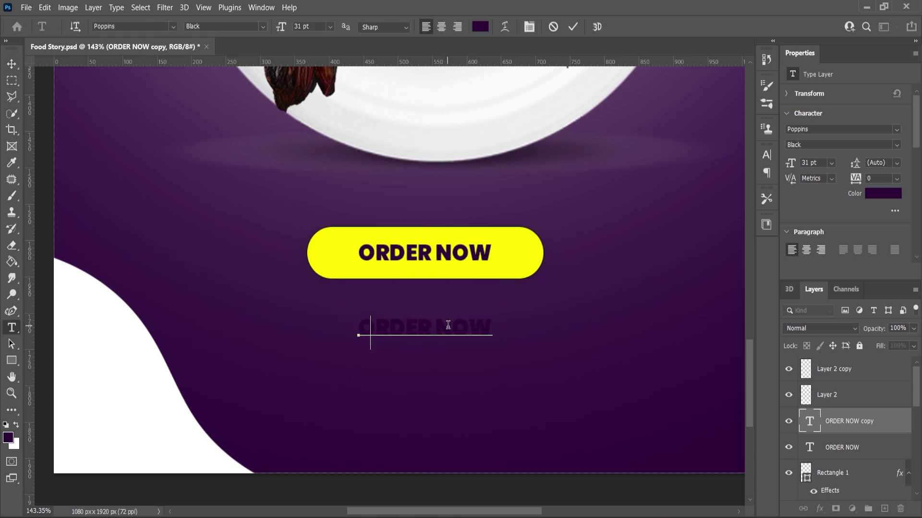
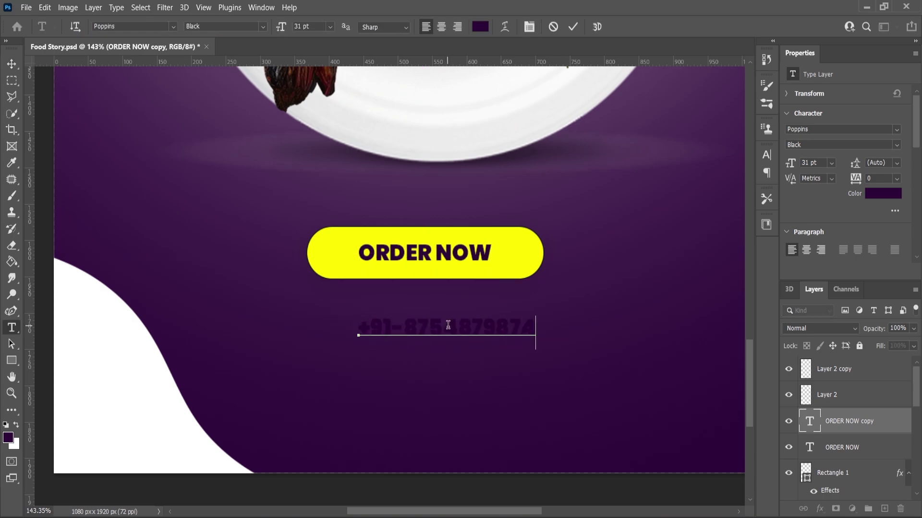
Make the phone number Bold, enlarge it to about 46 pt and centre it horizontally
key("ctrl+a")
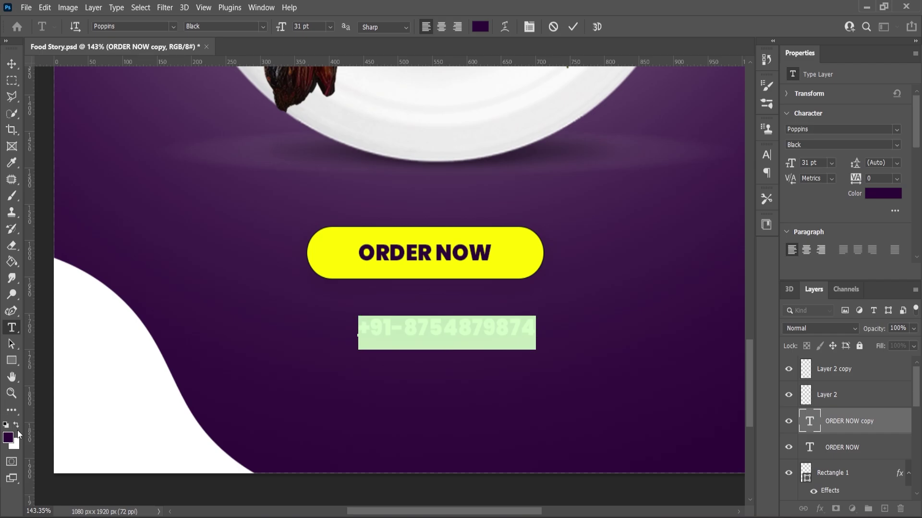
left_click(262, 26)
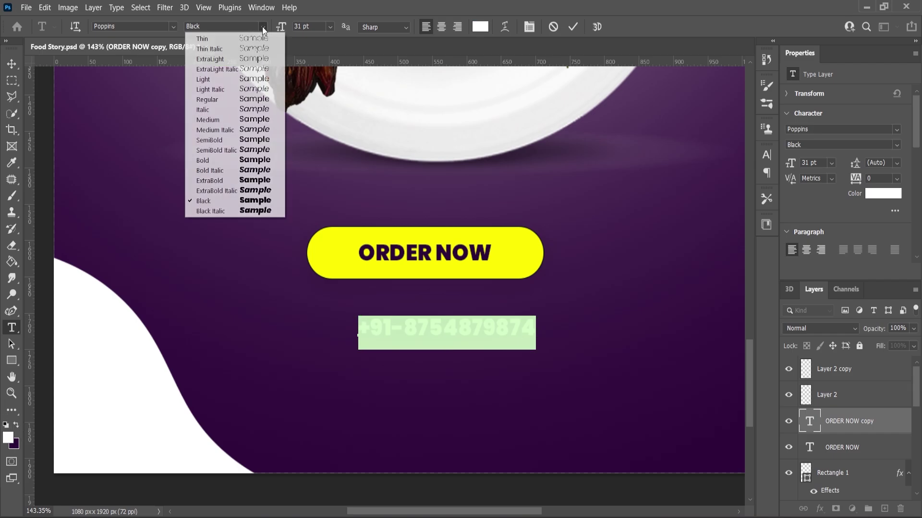
left_click(209, 162)
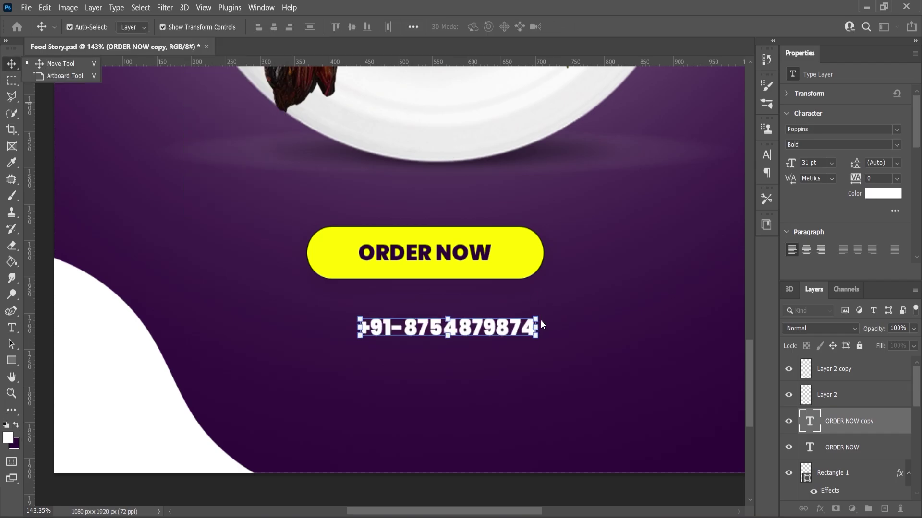
left_click_drag(539, 317, 581, 300)
key("Return")
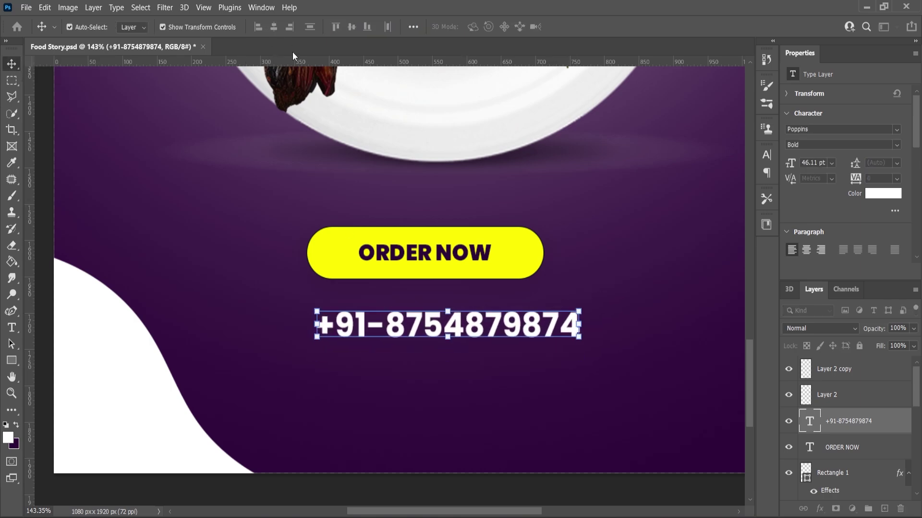
key("ctrl+a")
left_click(275, 27)
key("d")
key("ctrl+d")
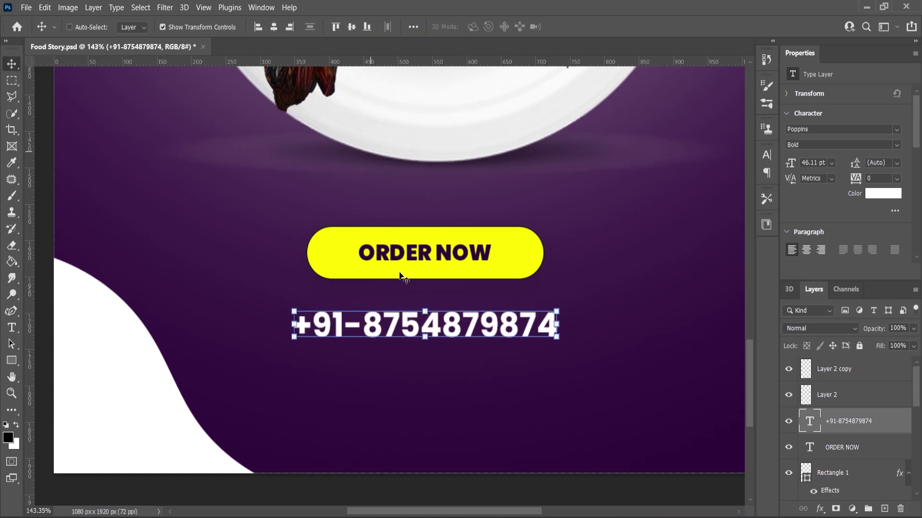
left_click_drag(849, 413, 885, 509)
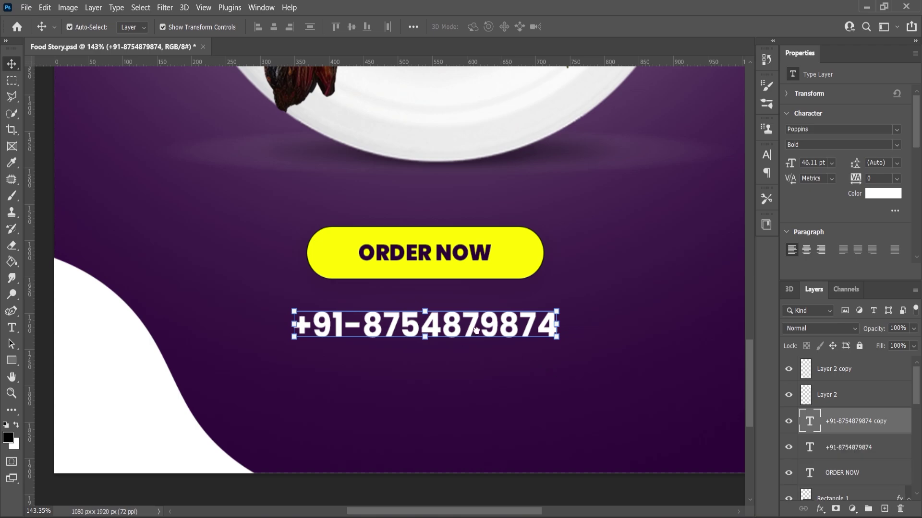
left_click_drag(475, 336, 475, 375)
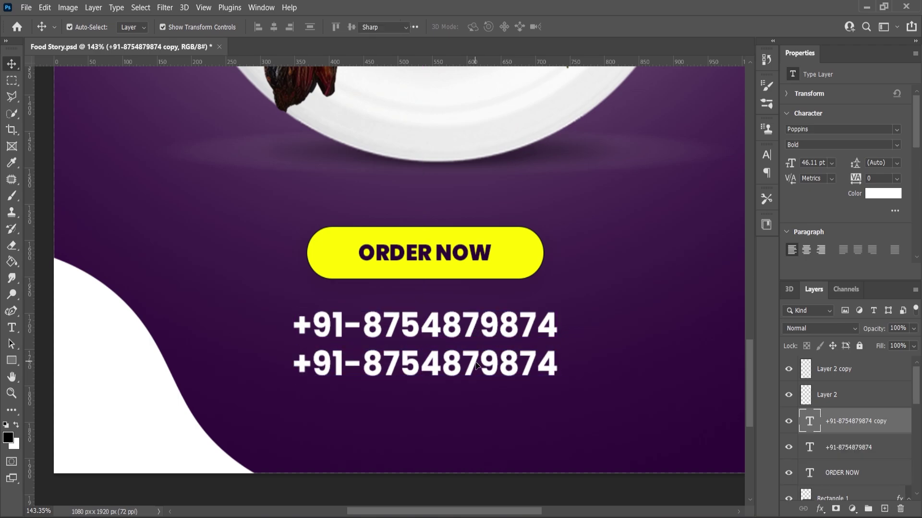
double_click(476, 361)
type("www.nee")
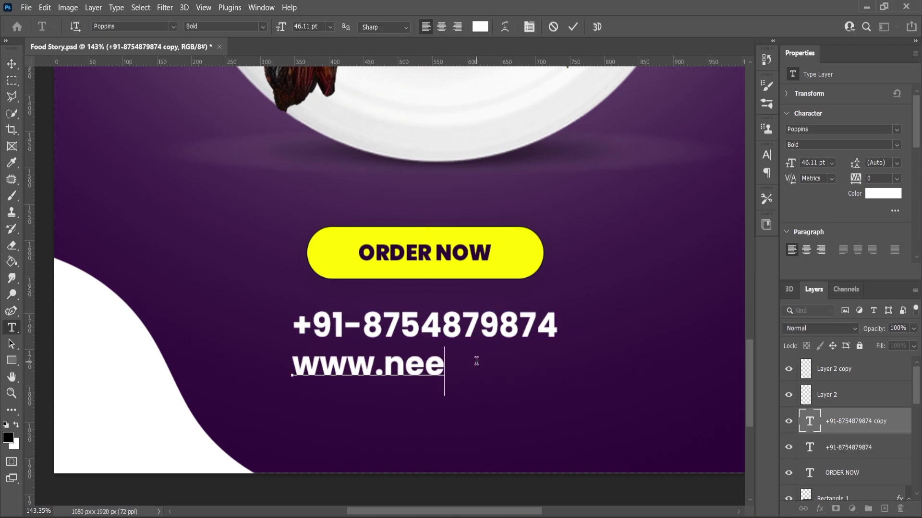
type("tcreationz.com")
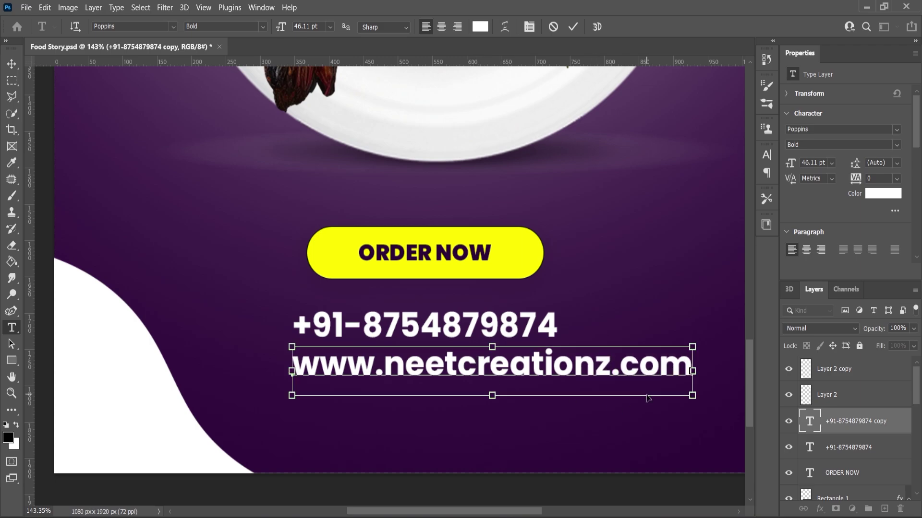
key("ctrl+a")
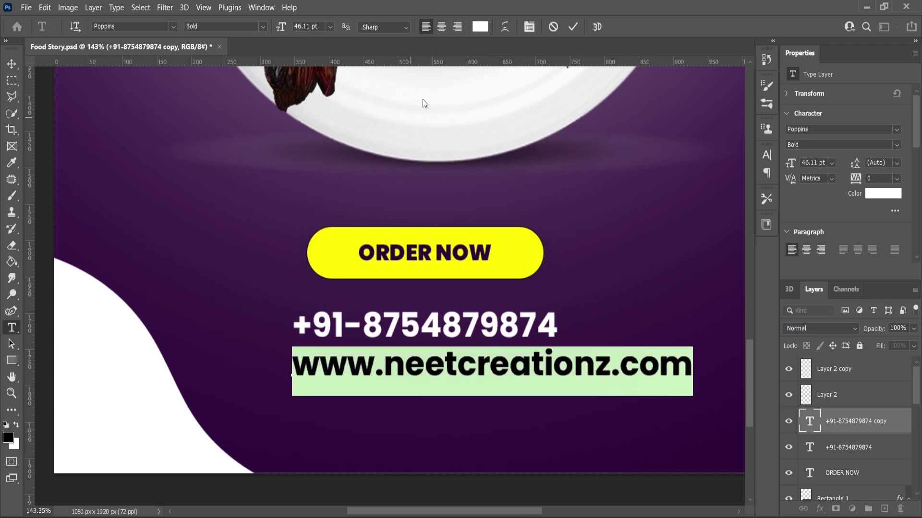
left_click_drag(284, 30, 275, 30)
left_click(262, 27)
left_click(221, 121)
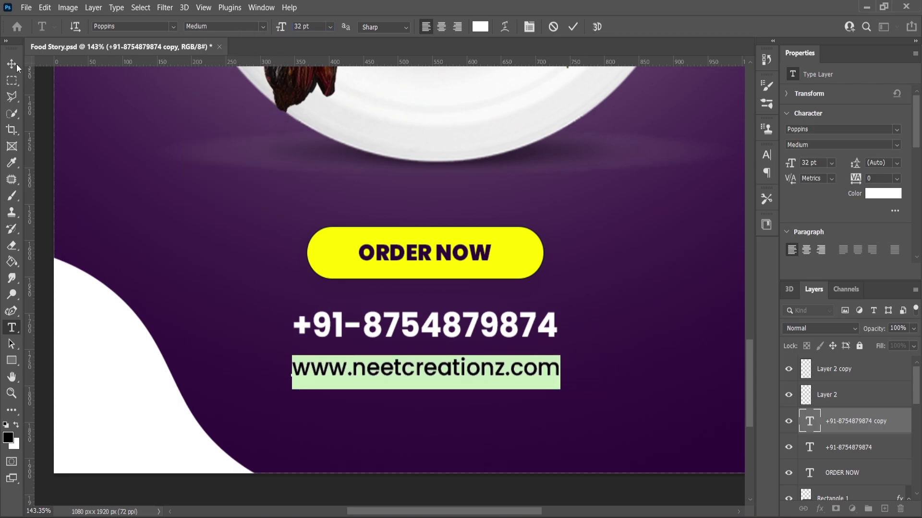
Move the website line up under the phone number and enlarge it to about 35 pt
left_click(491, 370)
left_click_drag(474, 370, 475, 355)
scroll(444, 339, "down", 3)
left_click(504, 473)
scroll(527, 436, "down", 2)
scroll(448, 337, "up", 5)
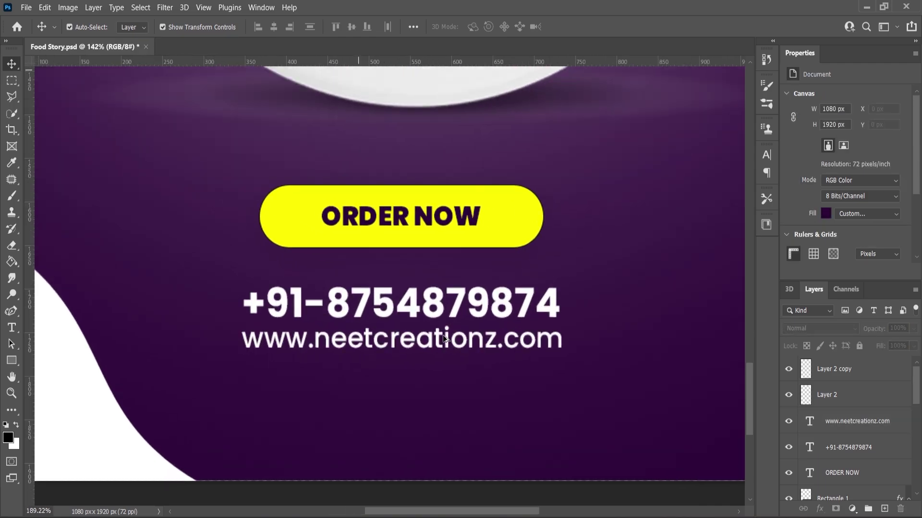
left_click(514, 340)
left_click_drag(574, 328, 595, 319)
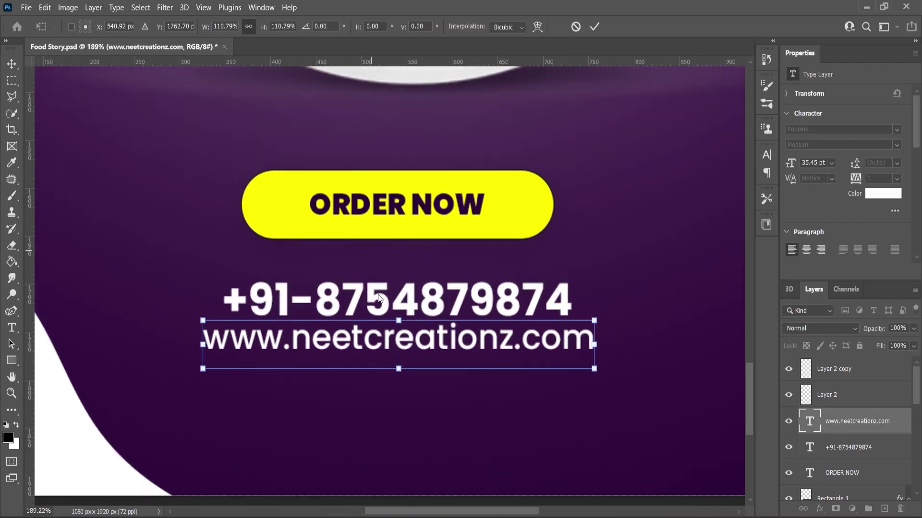
left_click(12, 64)
left_click(54, 66)
scroll(445, 327, "down", 5)
left_click(429, 433)
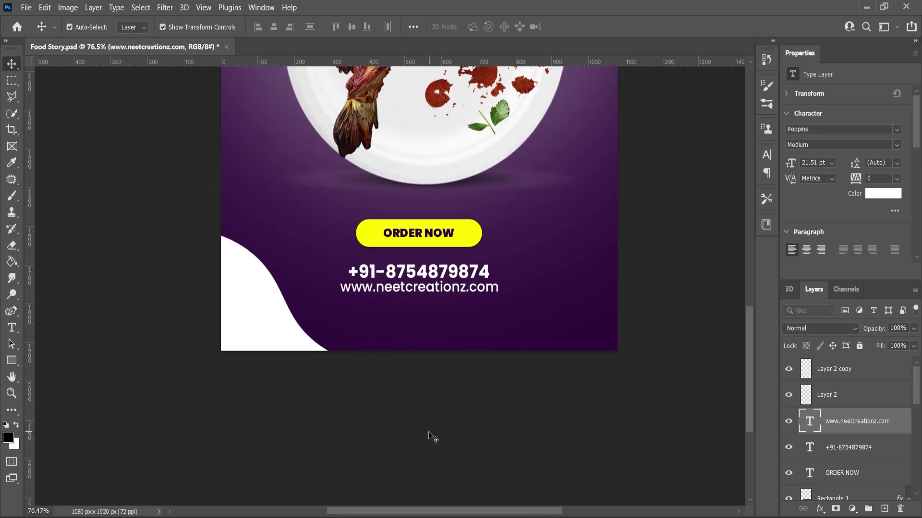
scroll(437, 418, "down", 4)
scroll(461, 393, "up", 3)
Draw a square by the plate with three 95 px rounded corners, white fill and no stroke
key("g")
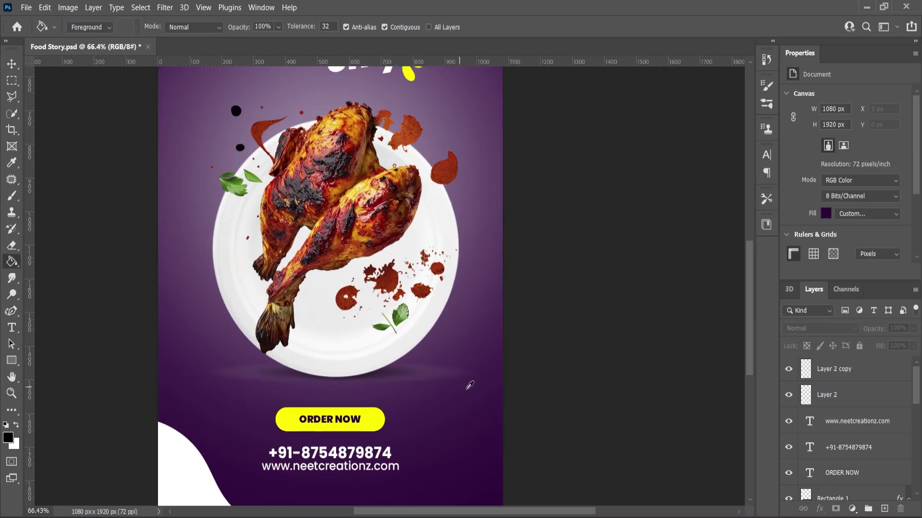
left_click(11, 360)
left_click_drag(405, 333, 466, 398)
left_click_drag(461, 348, 454, 357)
scroll(800, 207, "down", 2)
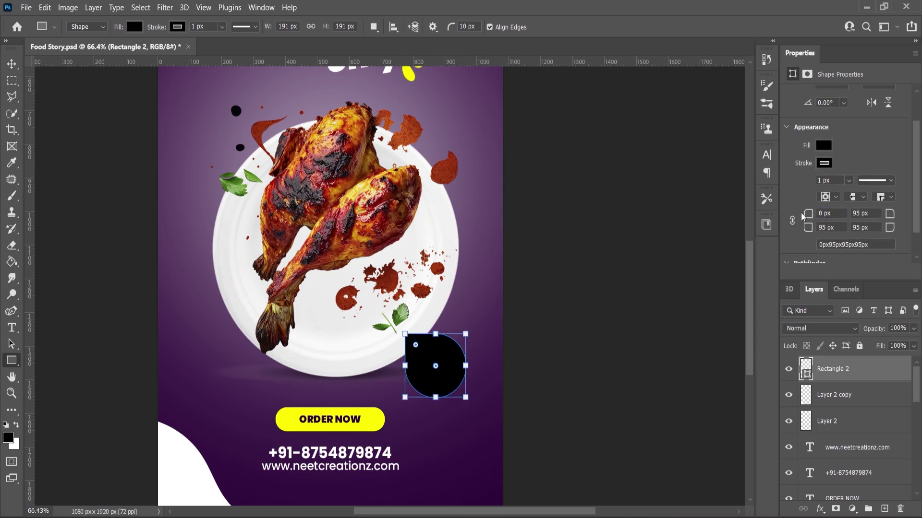
left_click(823, 145)
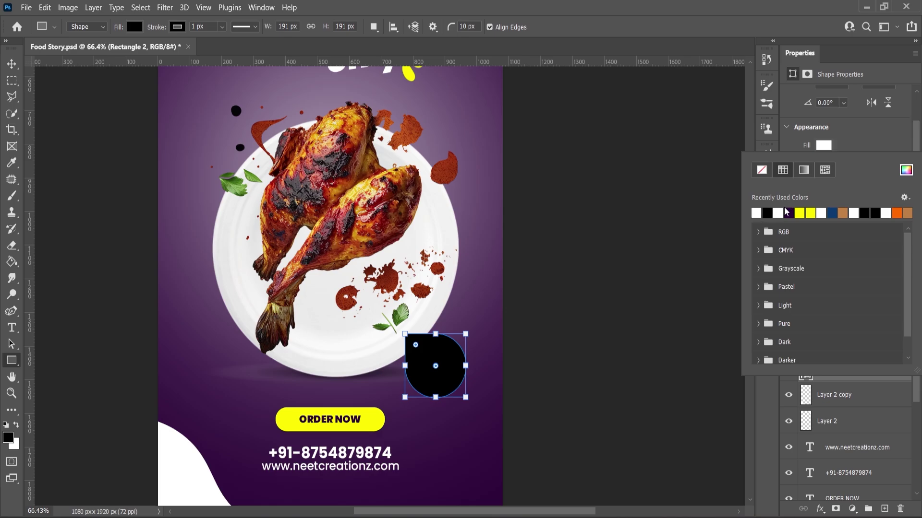
left_click(786, 213)
left_click(824, 164)
left_click(765, 186)
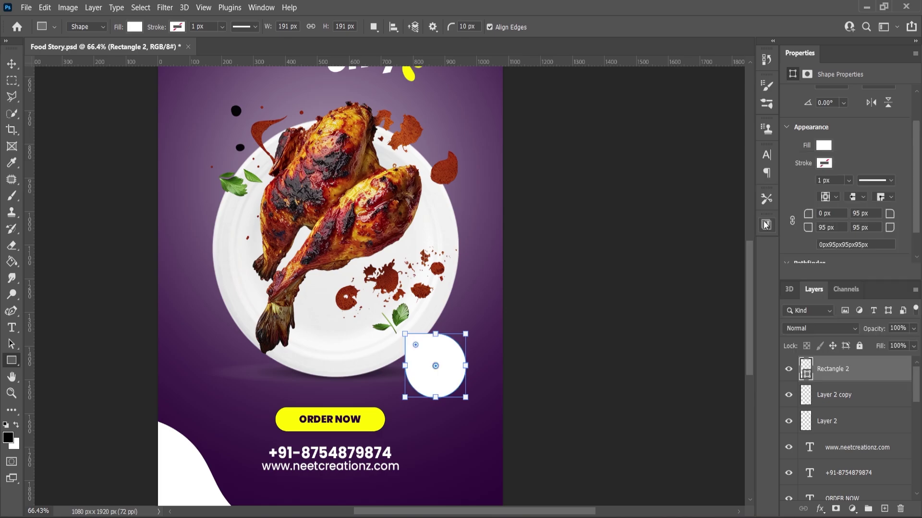
Enlarge the white badge shape and duplicate it as Rectangle 2 copy
left_click(12, 64)
scroll(408, 332, "up", 3)
key("ctrl+t")
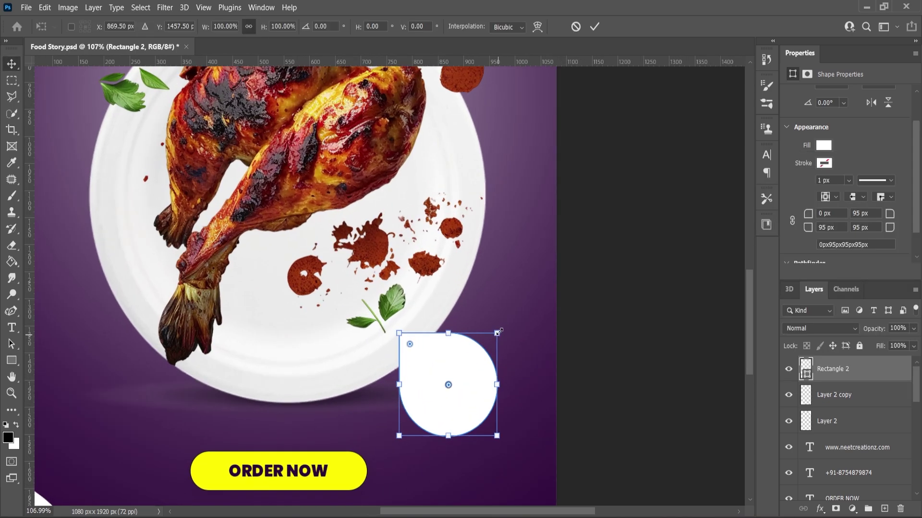
left_click_drag(496, 336, 506, 324)
key("Return")
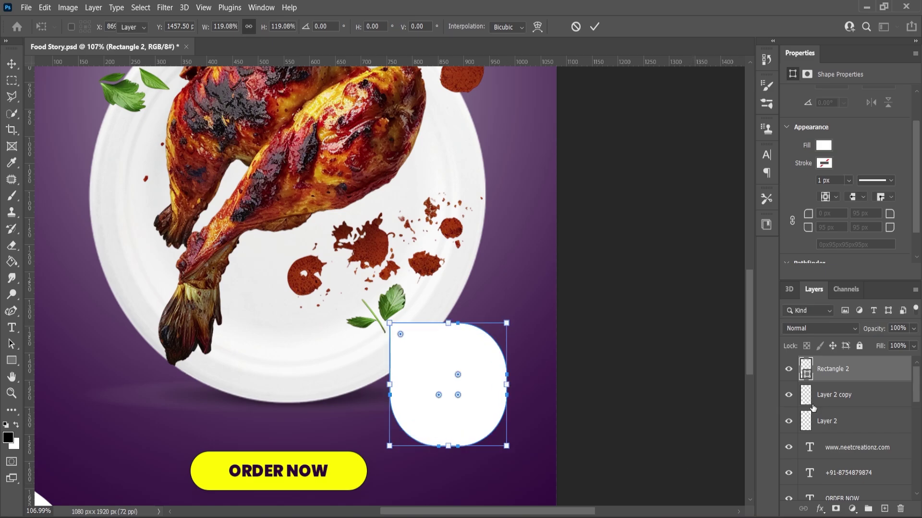
left_click_drag(840, 370, 884, 509)
Shrink the badge copy slightly so it sits inside the white badge
scroll(502, 341, "up", 2)
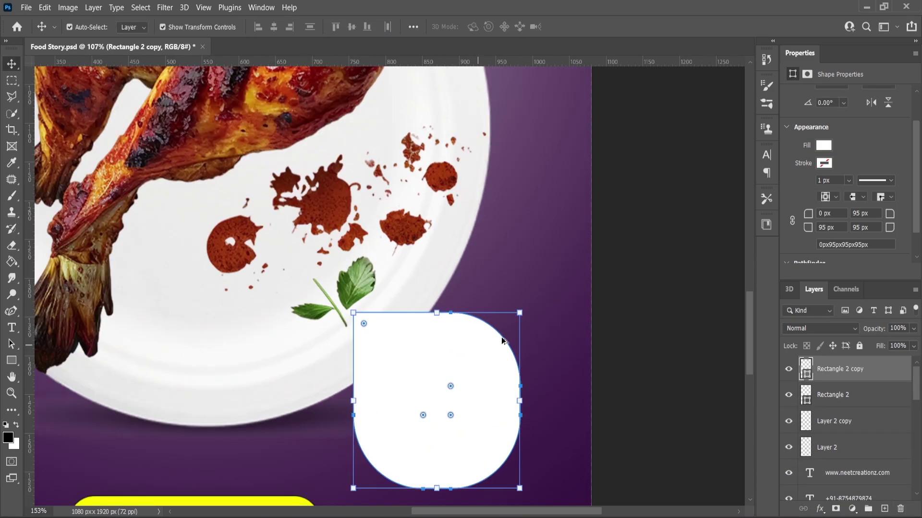
left_click_drag(521, 312, 506, 327)
scroll(523, 319, "up", 2)
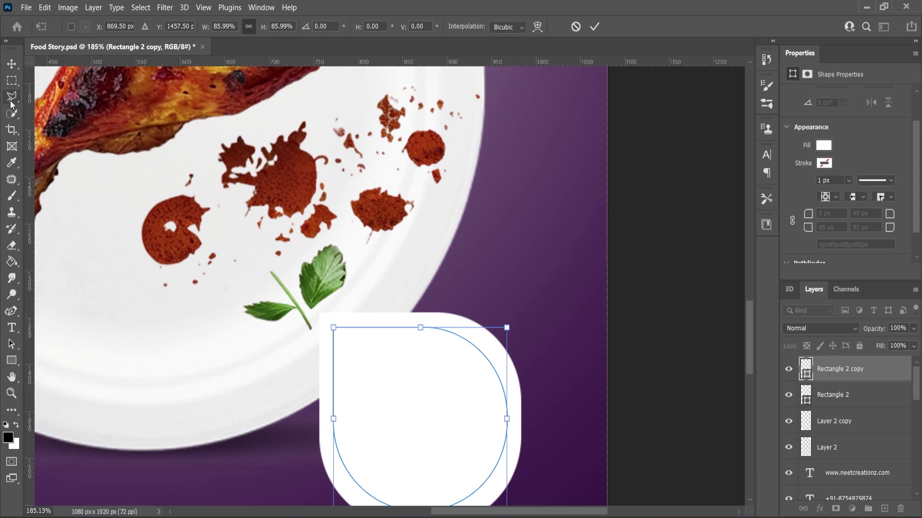
key("Return")
scroll(835, 235, "down", 1)
Give the copy a 2 px dark purple dotted outline
left_click(824, 132)
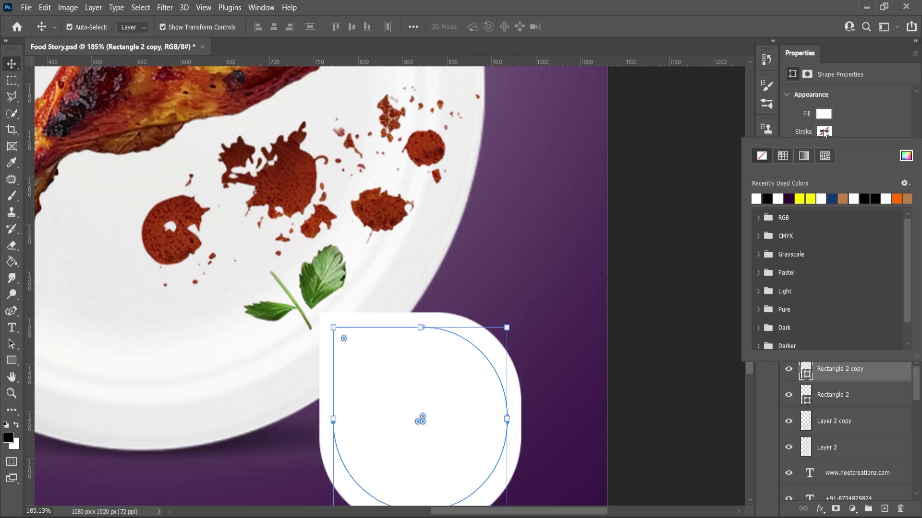
left_click(793, 197)
left_click(863, 135)
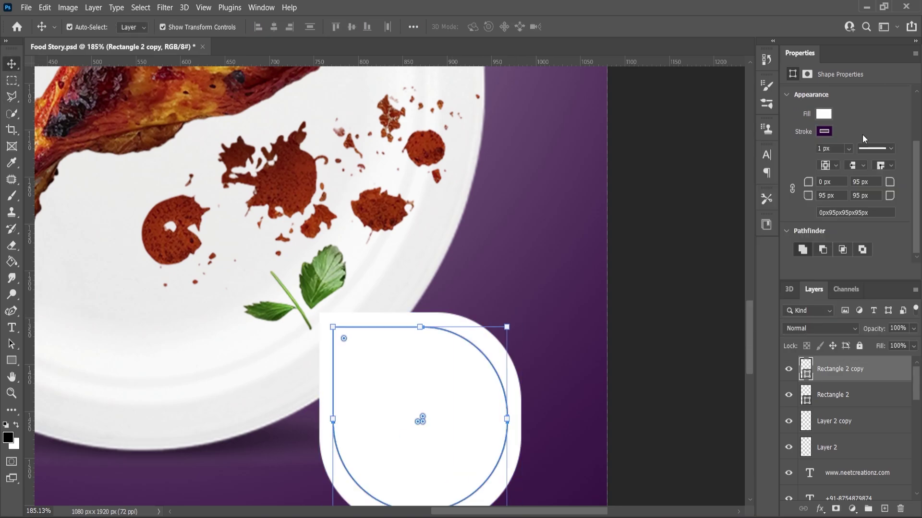
left_click(831, 149)
type("4")
key("Return")
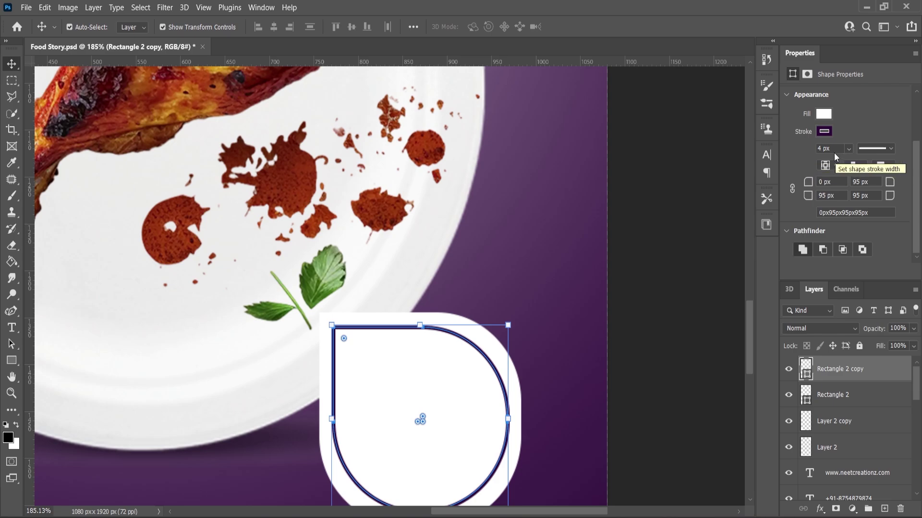
left_click_drag(822, 149, 811, 150)
type("2")
key("Return")
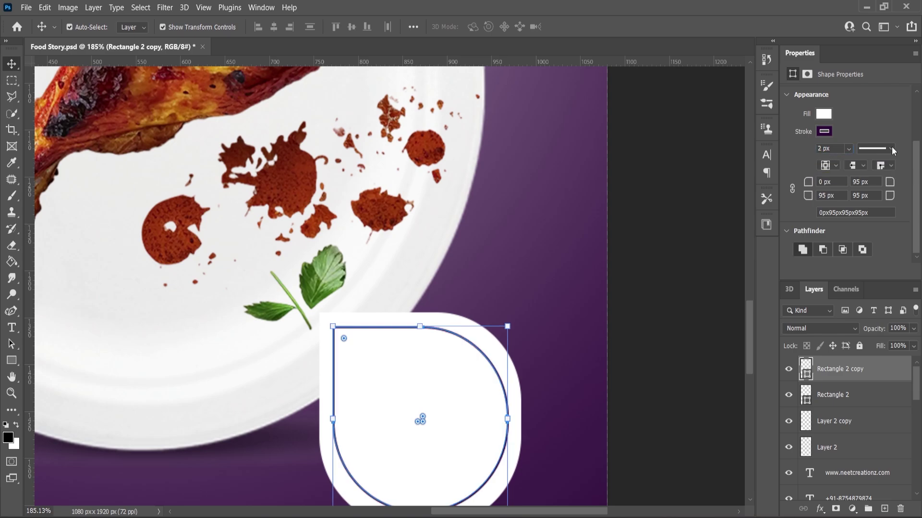
left_click(891, 149)
left_click(844, 229)
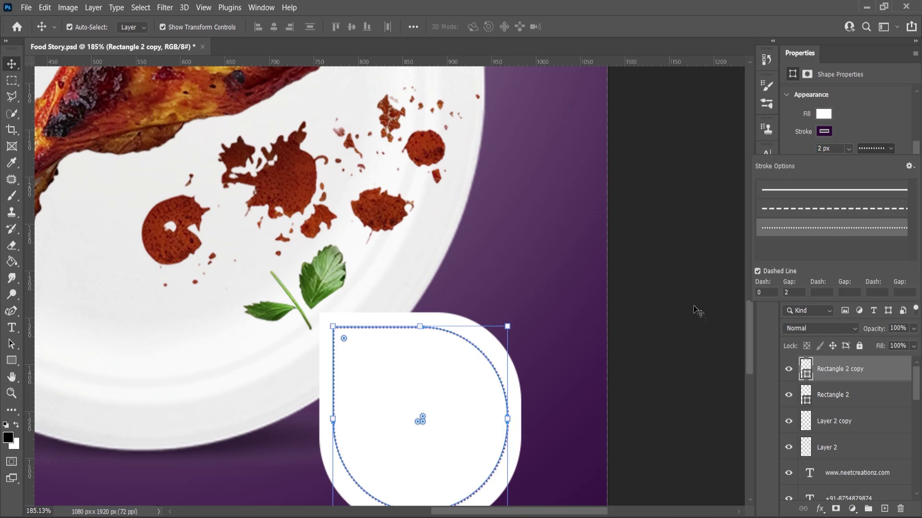
left_click(14, 66)
Enlarge the dotted inner shape slightly about its centre
scroll(432, 189, "down", 2)
scroll(445, 315, "up", 3)
left_click_drag(511, 301, 516, 293)
left_click(13, 399)
scroll(447, 302, "down", 4)
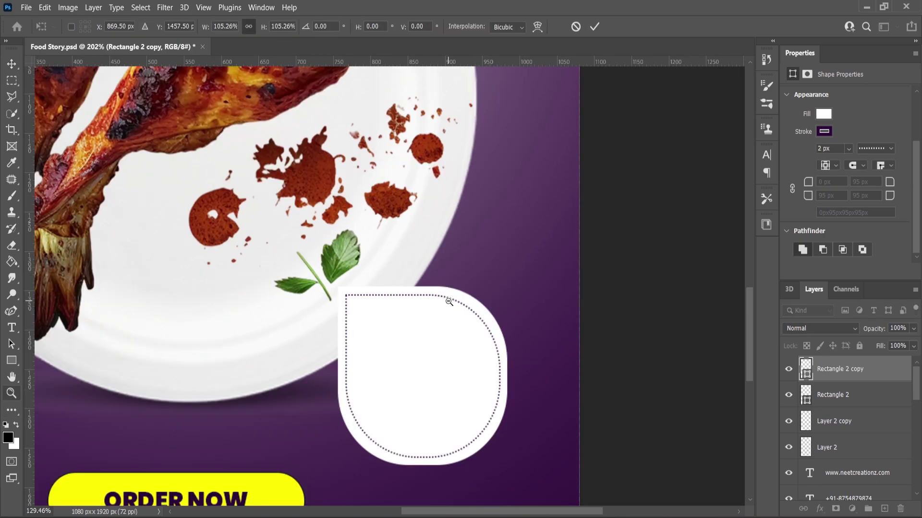
scroll(451, 373, "up", 4)
Add a black 'Get Up to' text line beside the badge
left_click(11, 330)
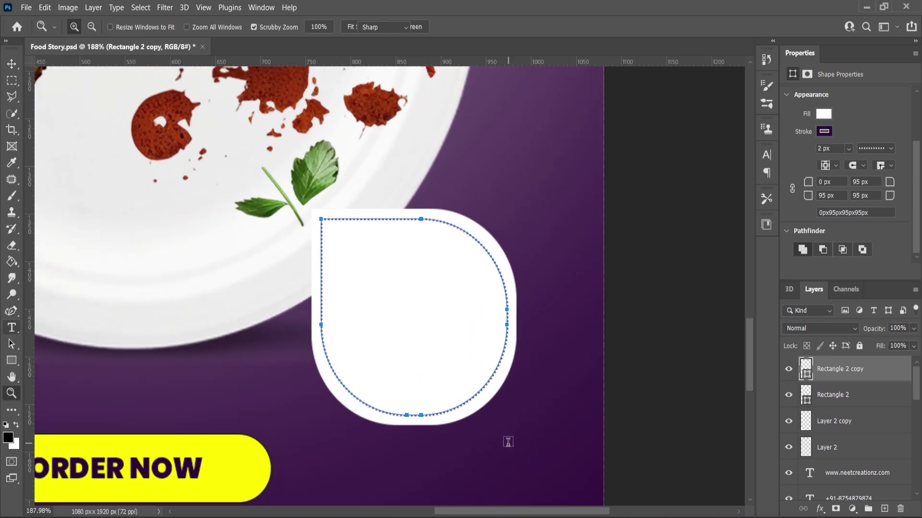
left_click(509, 442)
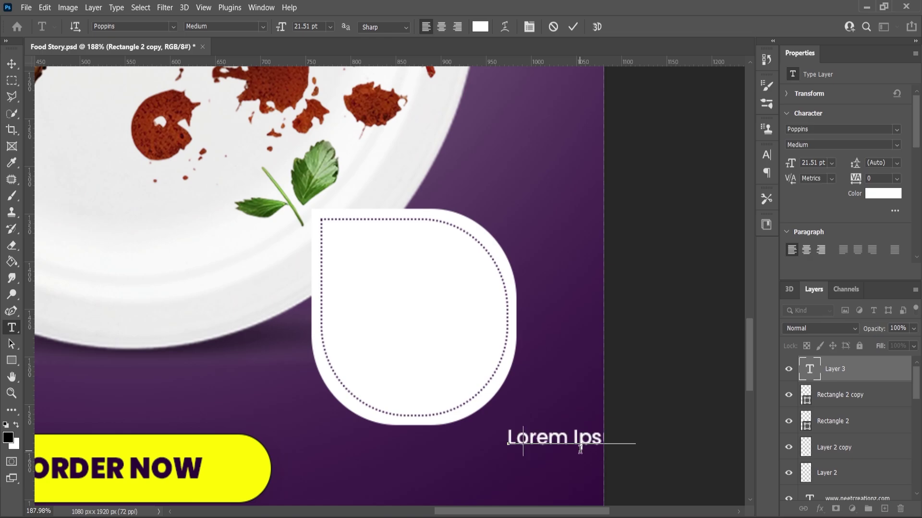
type("Get Up to")
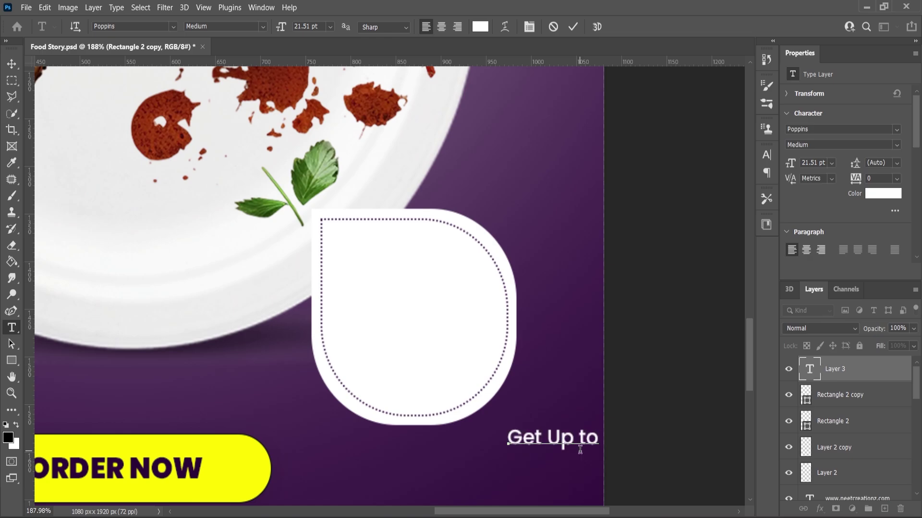
key("ctrl+a")
left_click(17, 425)
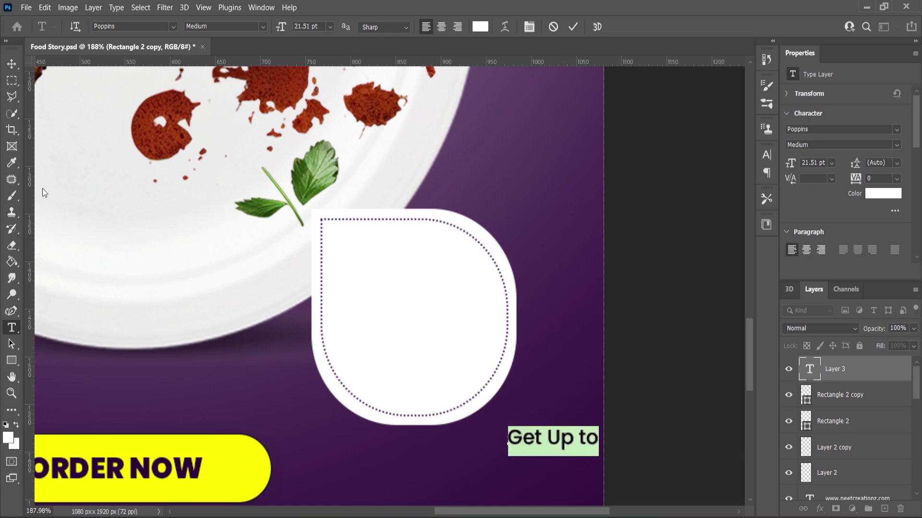
left_click(12, 64)
Move the 'Get Up to' text into the white badge and enlarge it
left_click_drag(538, 437, 396, 270)
scroll(446, 262, "up", 3)
key("ctrl+t")
left_click_drag(468, 266, 481, 252)
left_click_drag(438, 278, 426, 337)
key("Return")
Duplicate the text and change the copy to '50%' in Black weight
key("ctrl+j")
double_click(421, 329)
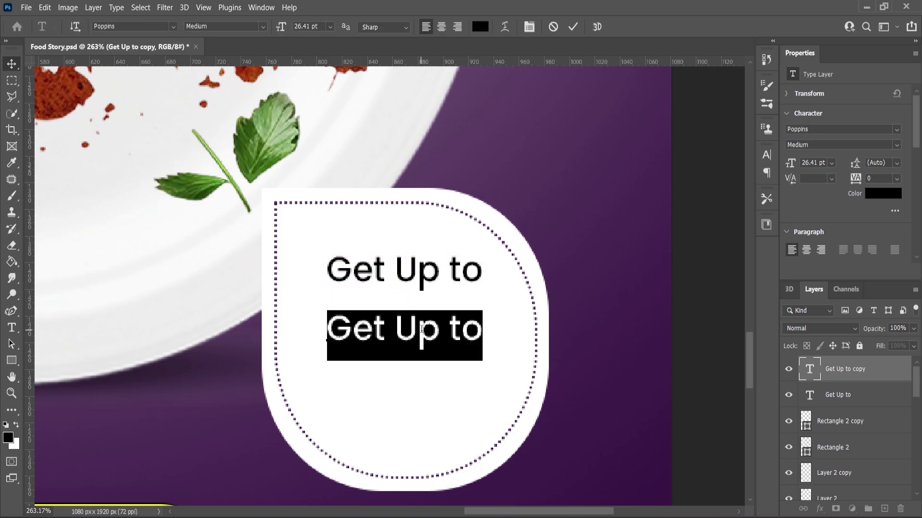
type("50%")
key("ctrl+a")
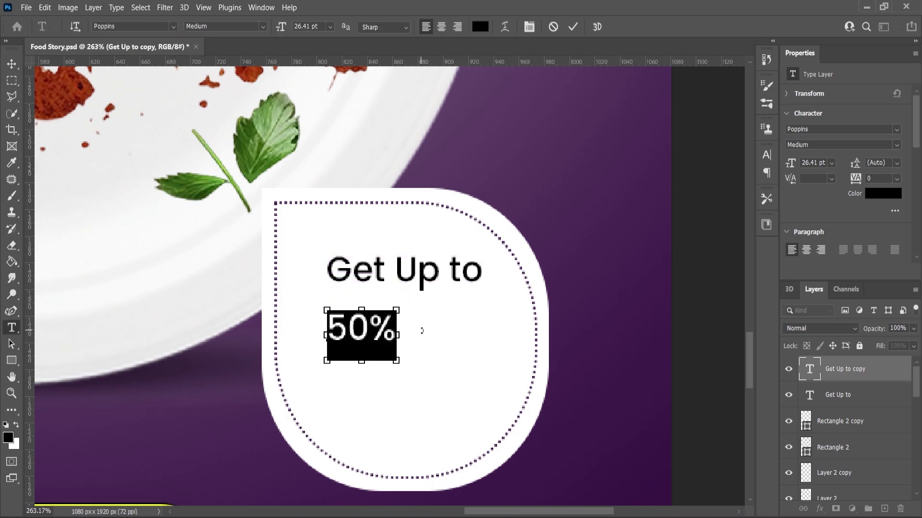
left_click(263, 27)
left_click(238, 200)
key("ctrl+Return")
Enlarge the 50% text and place it beneath 'Get Up to'
key("ctrl+t")
left_click_drag(402, 314, 477, 258)
left_click_drag(376, 322, 412, 356)
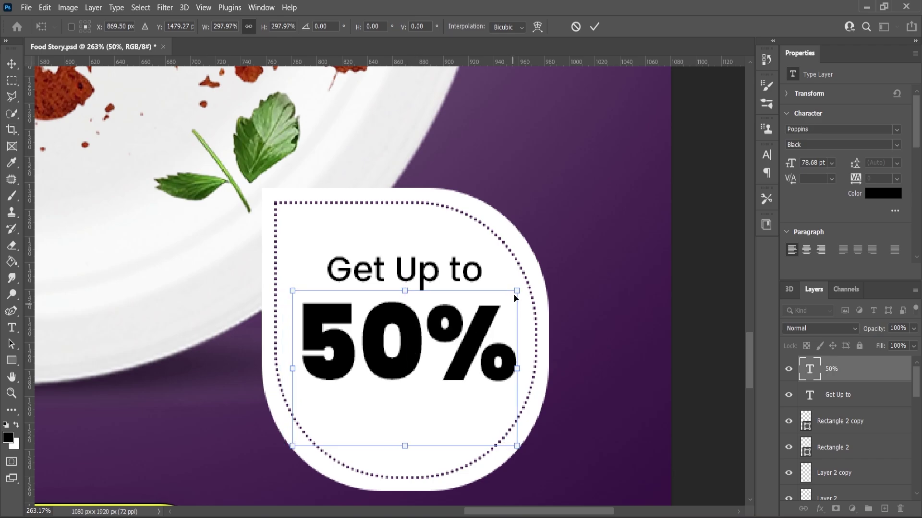
left_click_drag(514, 293, 520, 288)
key("Return")
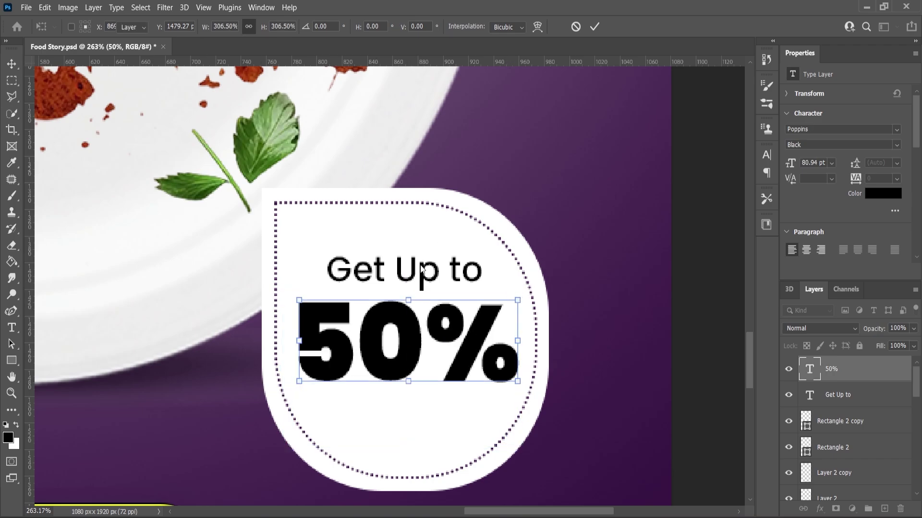
Select both badge texts and move them higher inside the badge
left_click(420, 274, "shift")
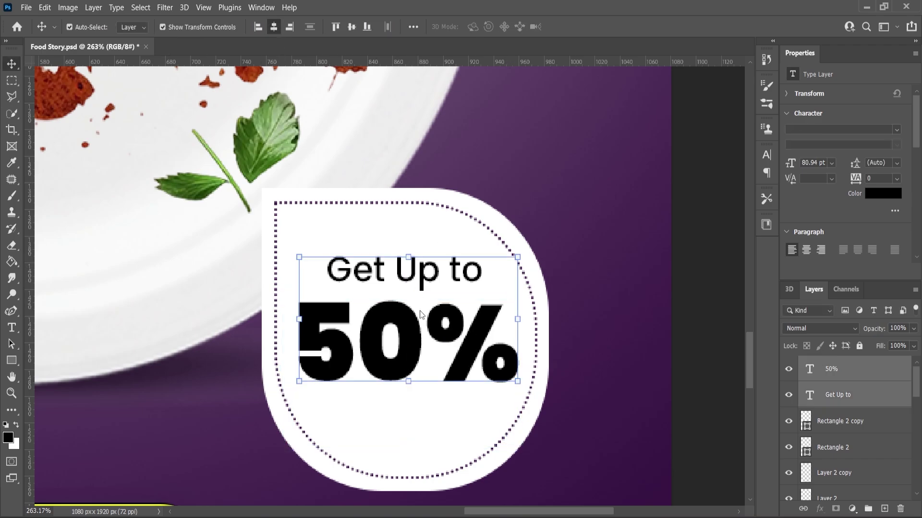
left_click_drag(414, 326, 410, 310)
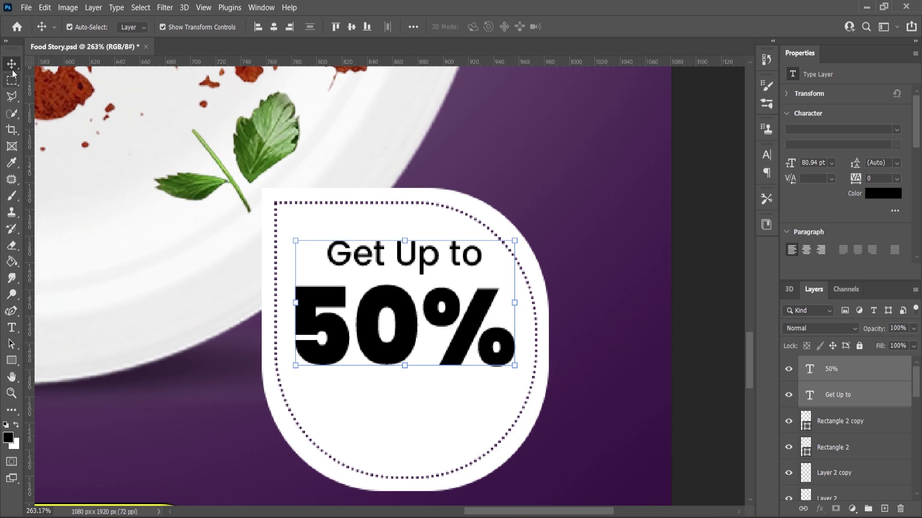
scroll(437, 327, "up", 2)
left_click(652, 288)
Duplicate 'Get Up to' below 50% and change it to 'OFF' at 49 pt
left_click(830, 395)
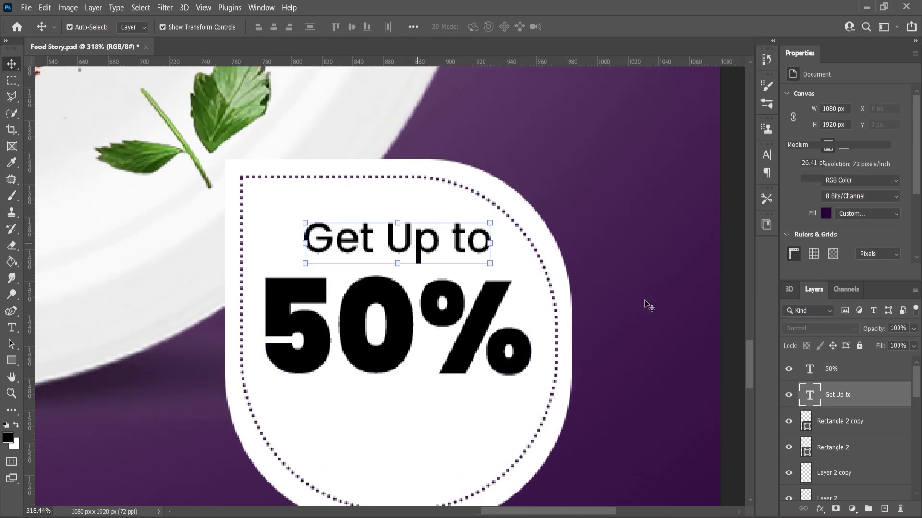
key("ctrl+j")
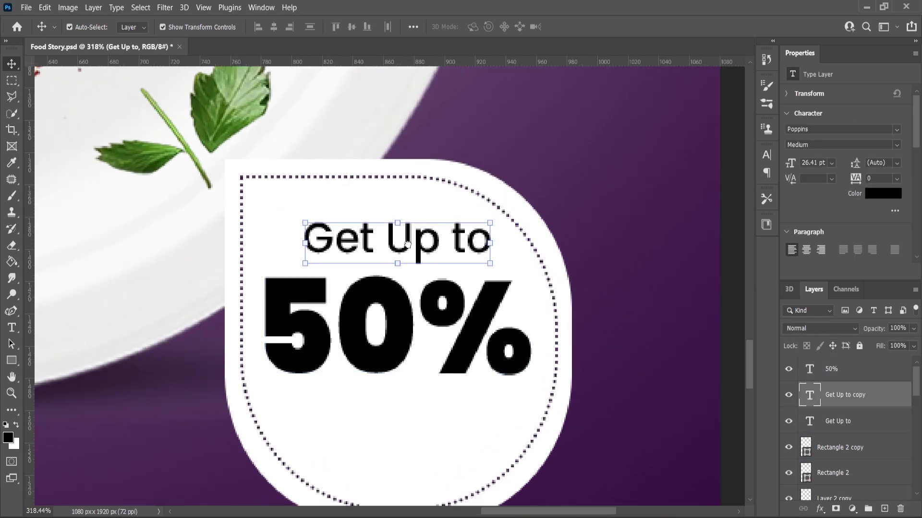
left_click_drag(411, 280, 410, 458)
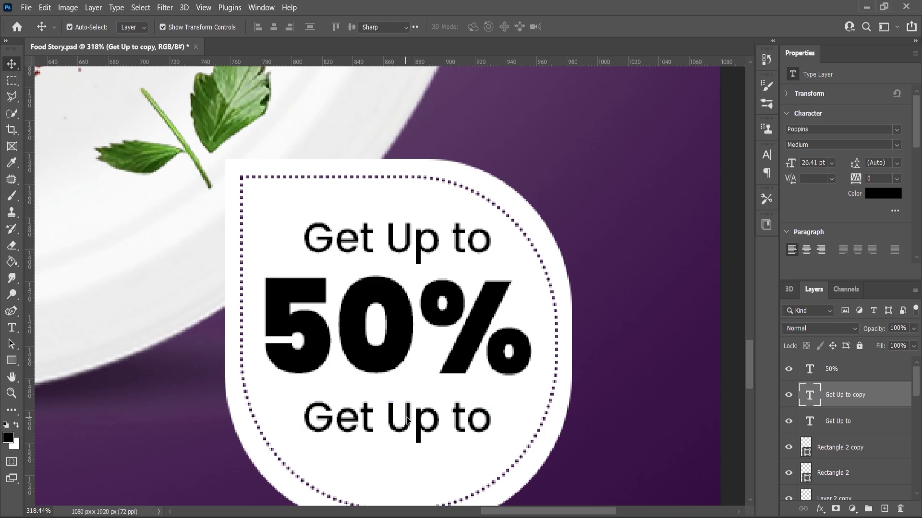
double_click(405, 415)
type("OFF")
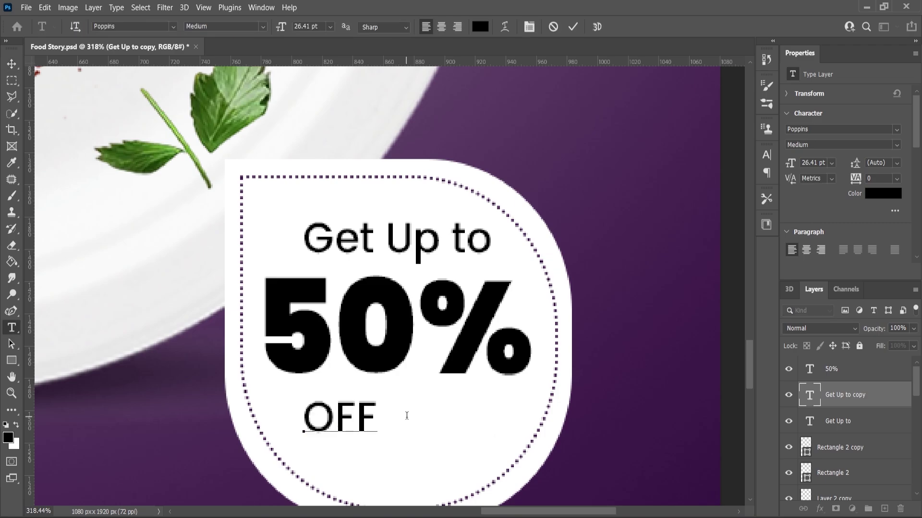
key("ctrl+a")
left_click_drag(287, 28, 296, 35)
left_click(10, 63)
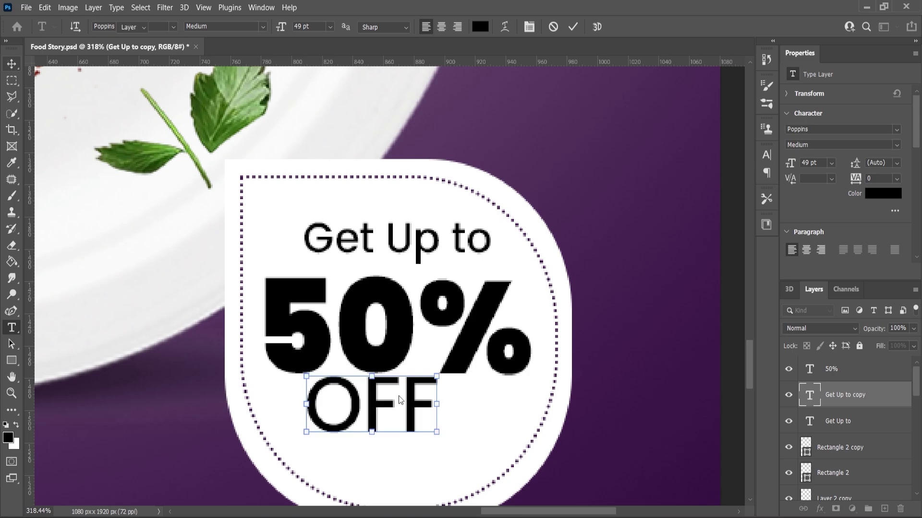
Centre OFF beneath 50% and shift all three badge texts slightly down
left_click_drag(380, 408, 404, 419)
left_click(406, 343, "shift")
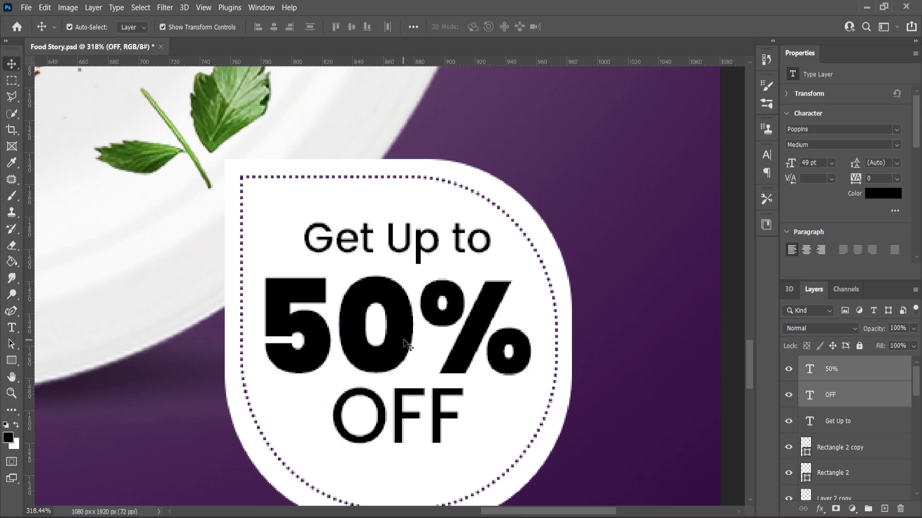
left_click(407, 246, "shift")
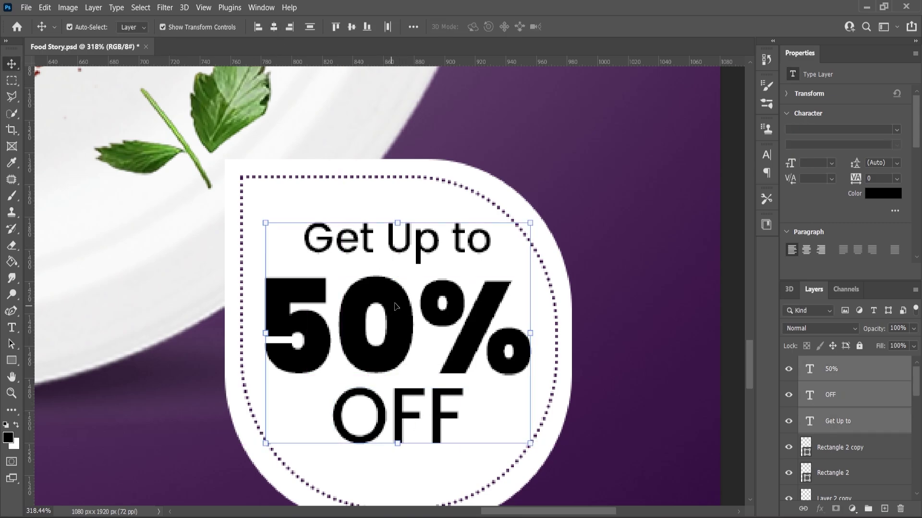
left_click_drag(396, 306, 396, 320)
scroll(396, 321, "down", 5)
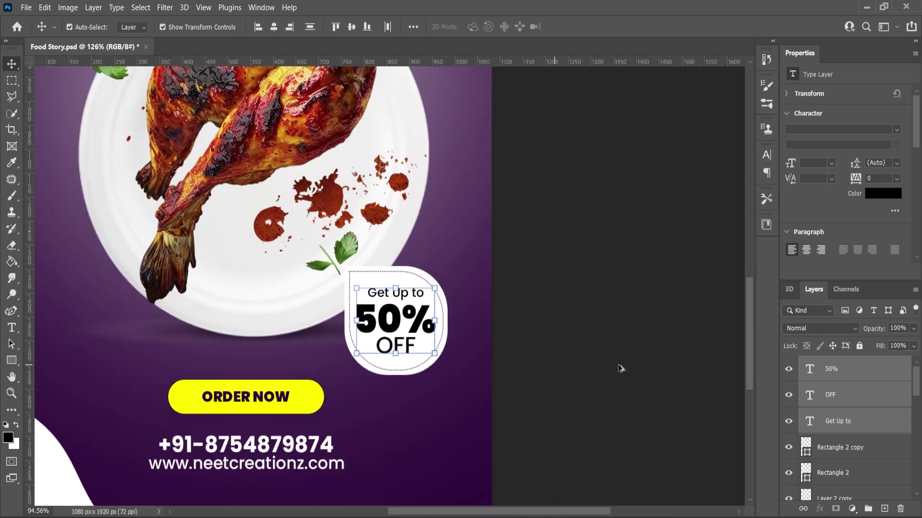
left_click(620, 368)
Save the poster and bring the Rain Glass image in above Layer 1
key("ctrl+0")
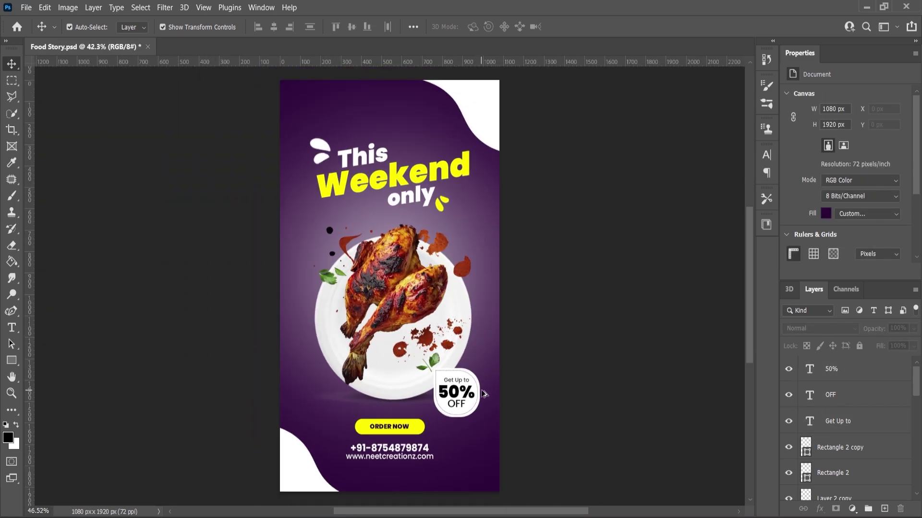
key("ctrl+s")
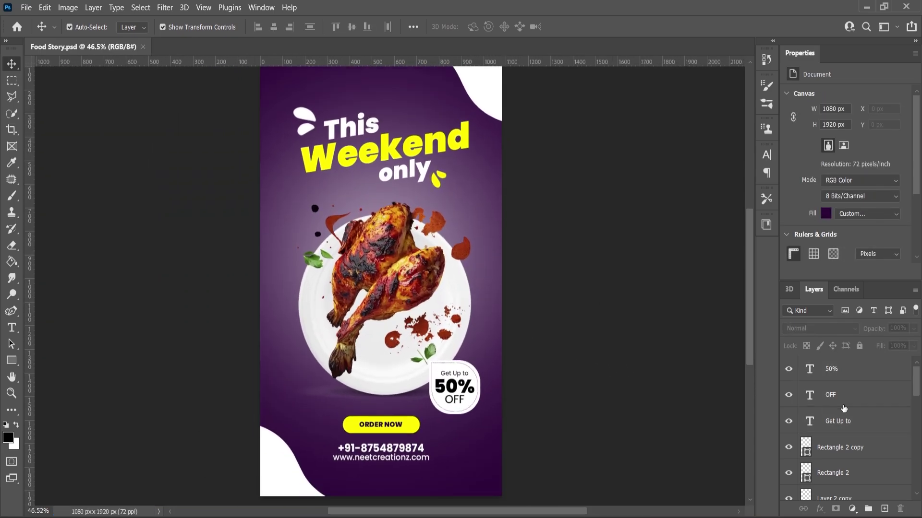
scroll(843, 408, "down", 10)
left_click(833, 462)
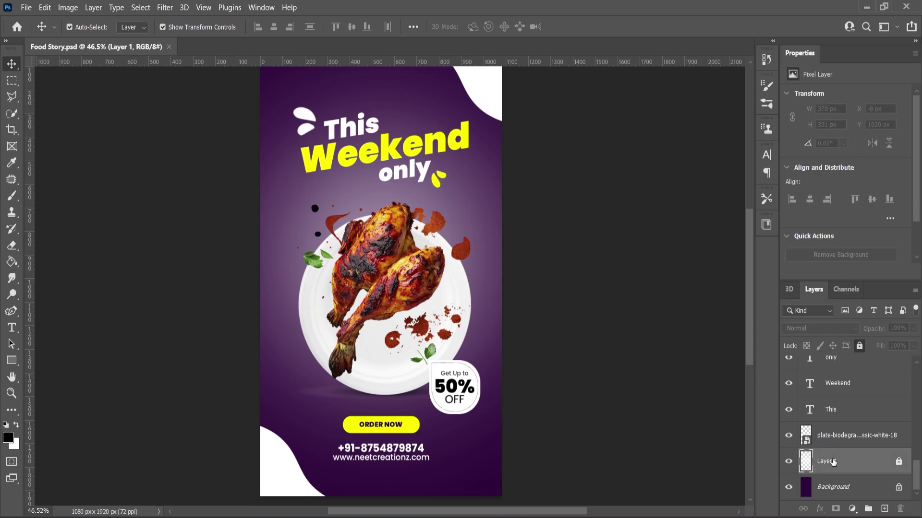
key("alt+Tab")
left_click_drag(339, 127, 378, 298)
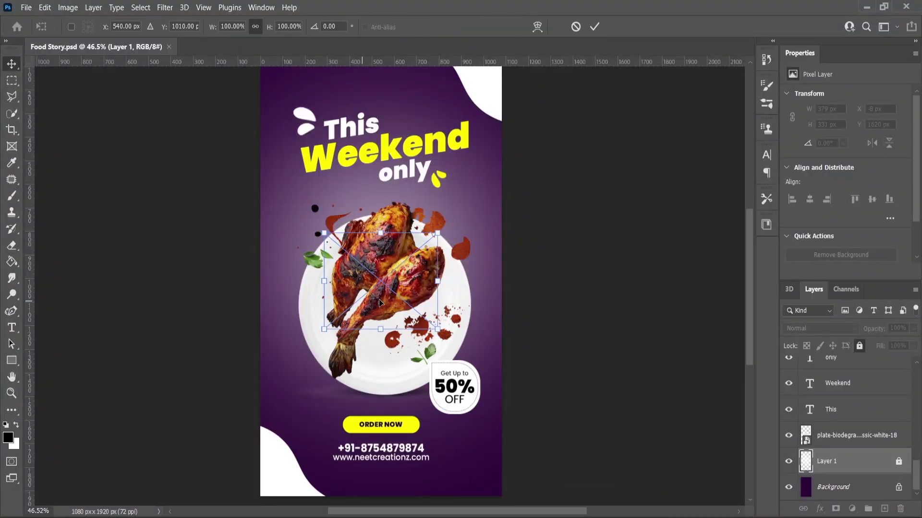
Scale the Rain Glass to 251% at the poster top, blend in Soft Light, add a mask
left_click_drag(439, 232, 526, 158)
scroll(463, 309, "down", 2)
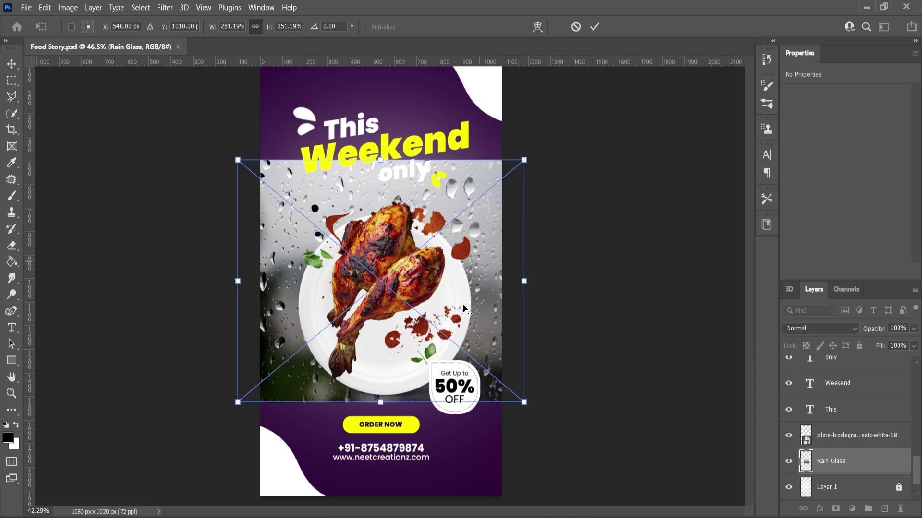
left_click_drag(473, 281, 474, 185)
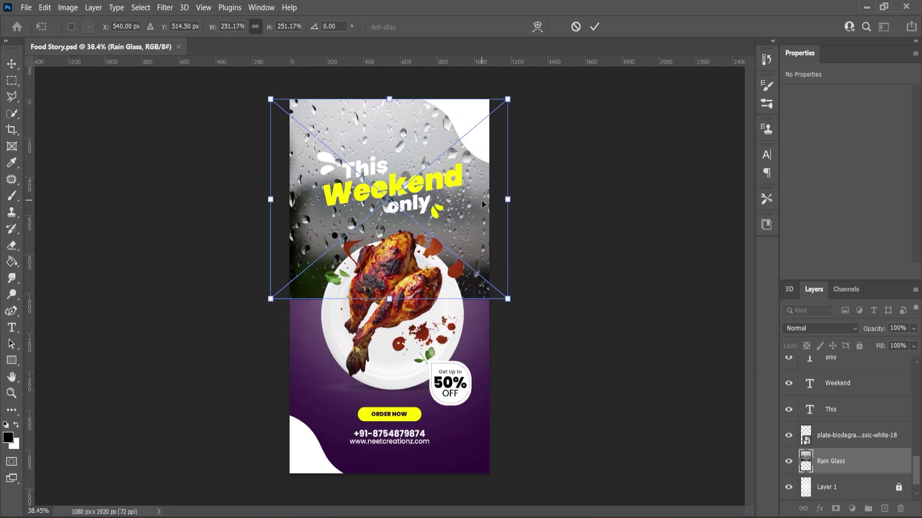
key("Return")
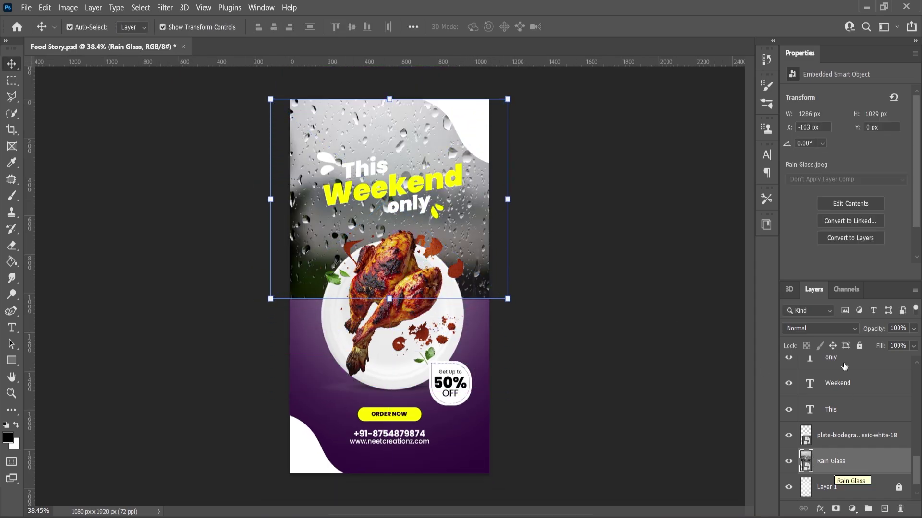
left_click(826, 328)
left_click(847, 361)
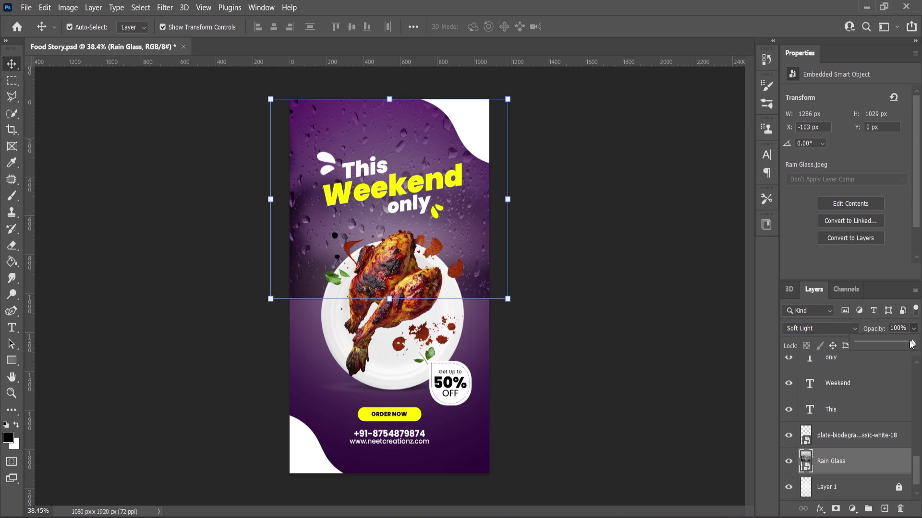
left_click(835, 509)
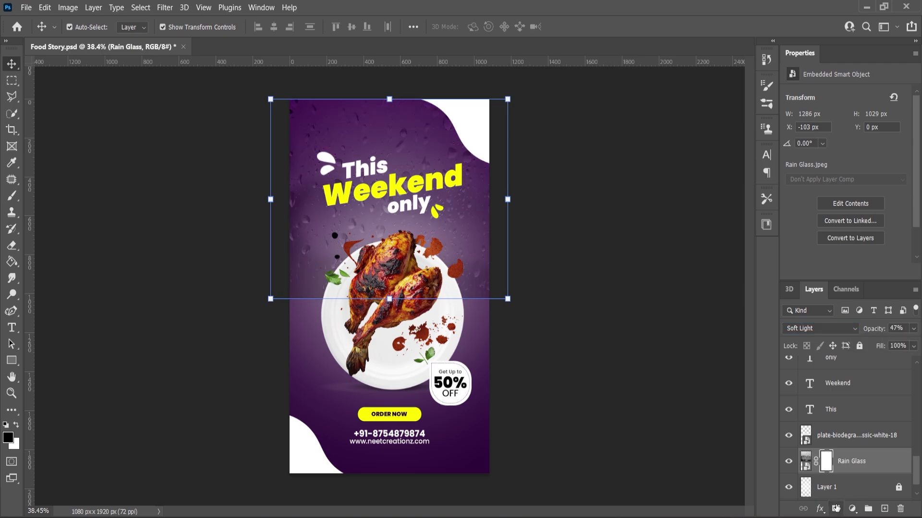
Pick the Gradient tool, then enlarge the rain-glass texture and shift it lower
right_click(10, 264)
left_click(62, 261)
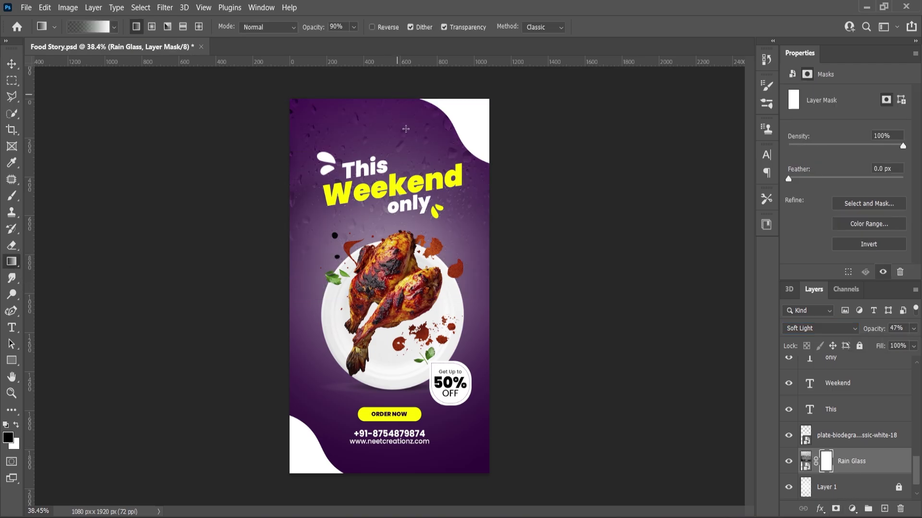
left_click(10, 63)
left_click_drag(511, 301, 544, 330)
left_click_drag(458, 218, 459, 253)
key("Return")
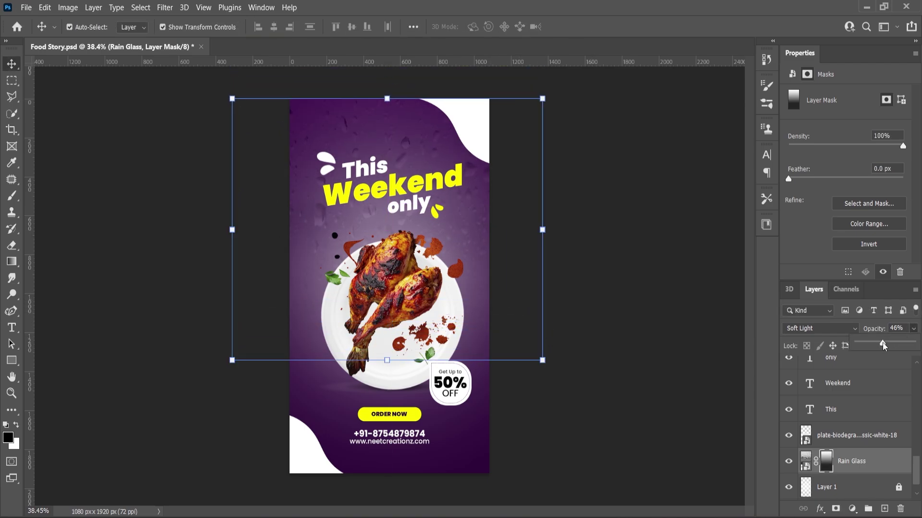
Set the rain-glass texture opacity to 38% and compare the poster with it hidden
left_click(788, 461)
left_click(789, 461)
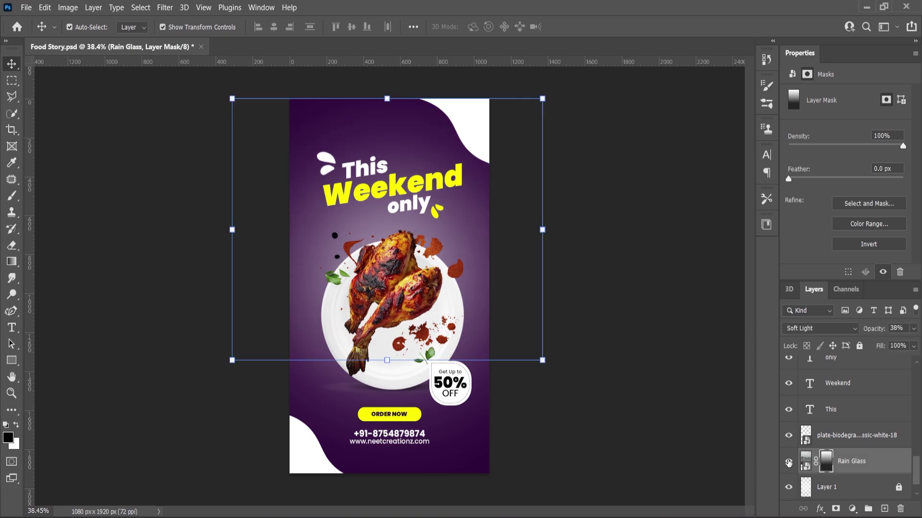
scroll(584, 310, "down", 1)
left_click(12, 393)
scroll(464, 302, "down", 2)
scroll(465, 303, "up", 2)
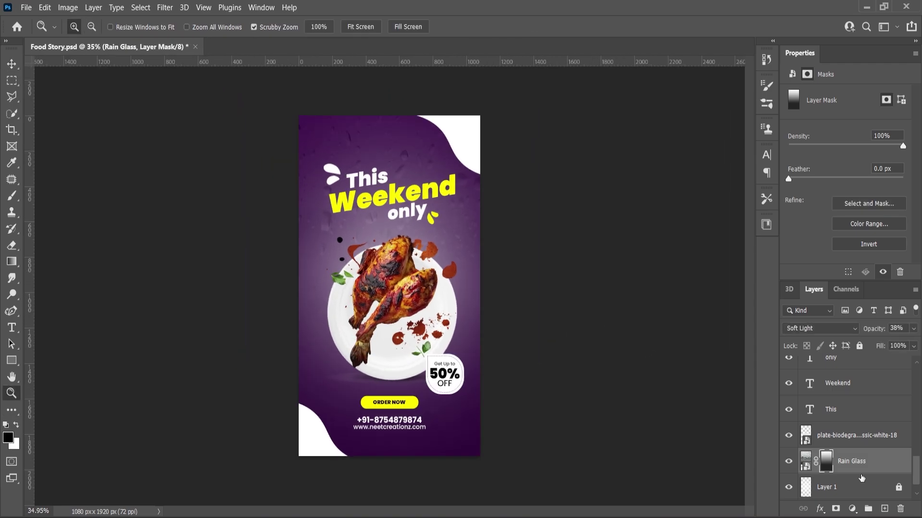
scroll(838, 442, "up", 6)
scroll(834, 435, "up", 4)
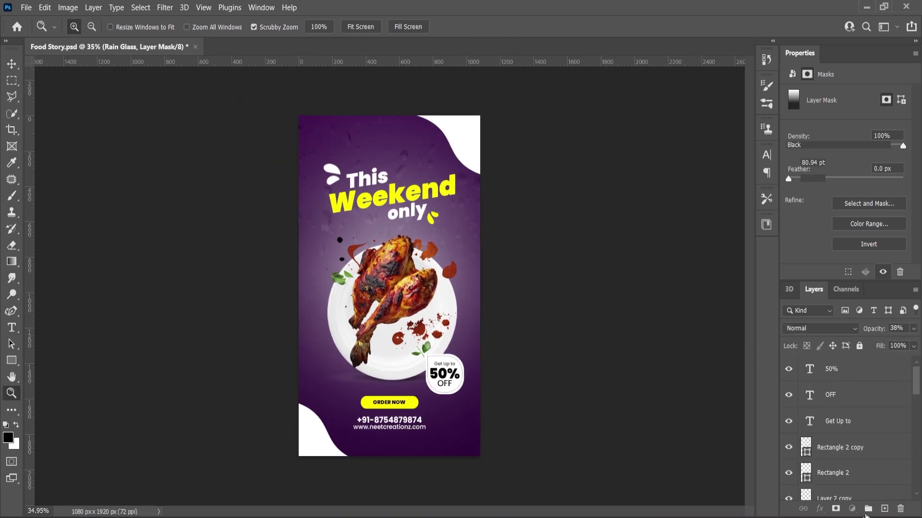
Add a Levels adjustment on top with input levels 11, 1.00 and 247
left_click(839, 377)
left_click(848, 509)
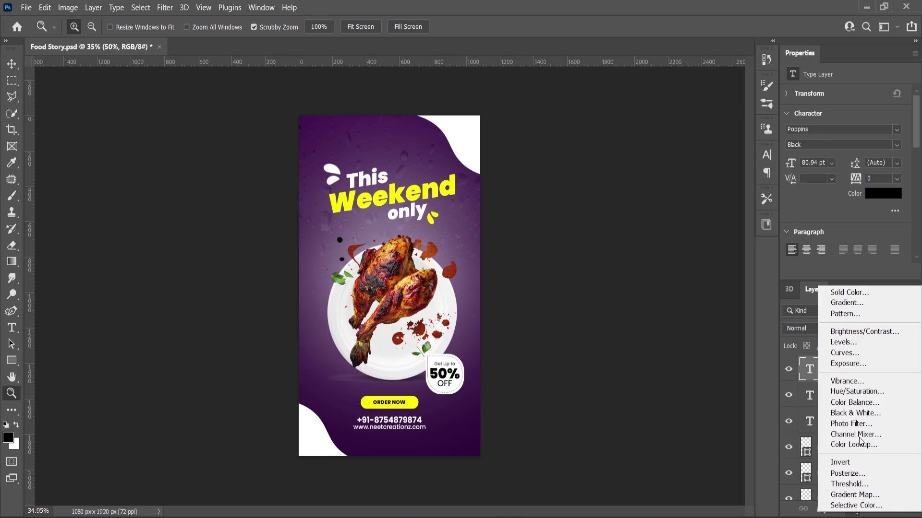
left_click(859, 345)
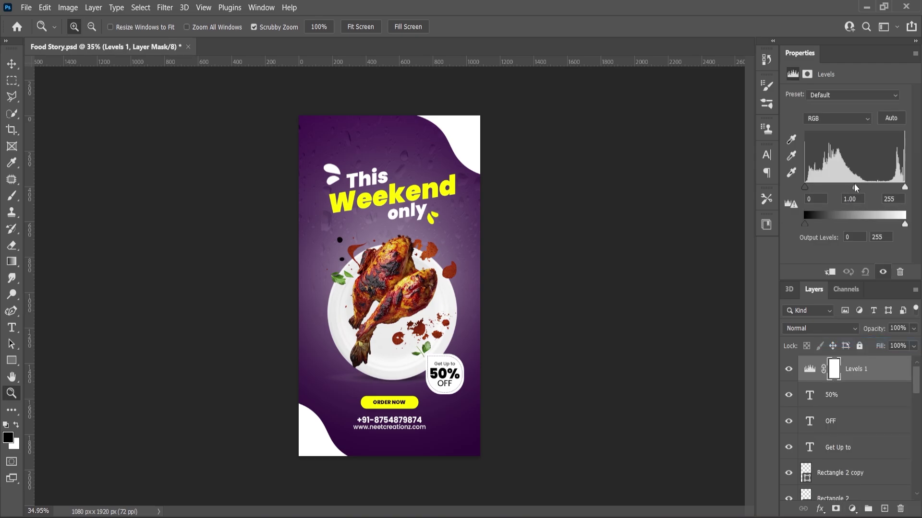
left_click_drag(855, 188, 855, 191)
left_click_drag(905, 187, 897, 188)
left_click_drag(804, 188, 809, 188)
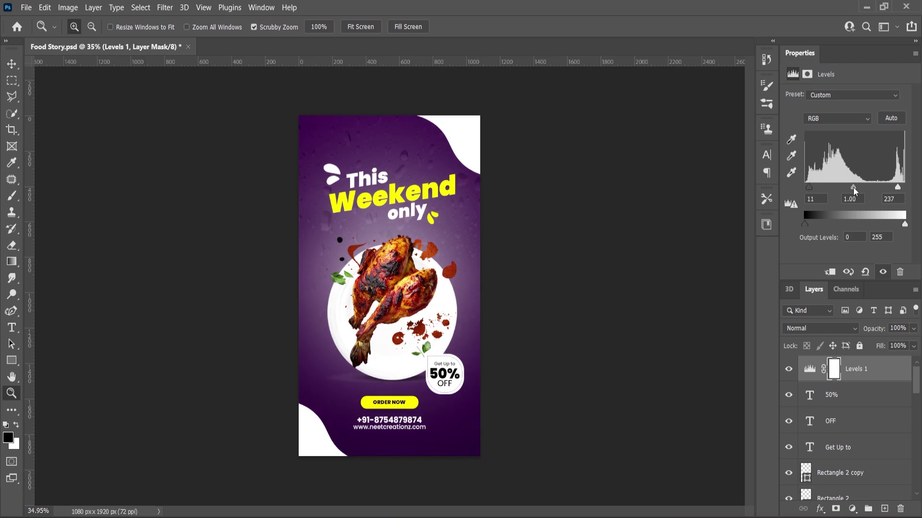
left_click_drag(898, 187, 903, 187)
Compare the poster with Levels hidden and shown, then save the file
left_click(789, 371)
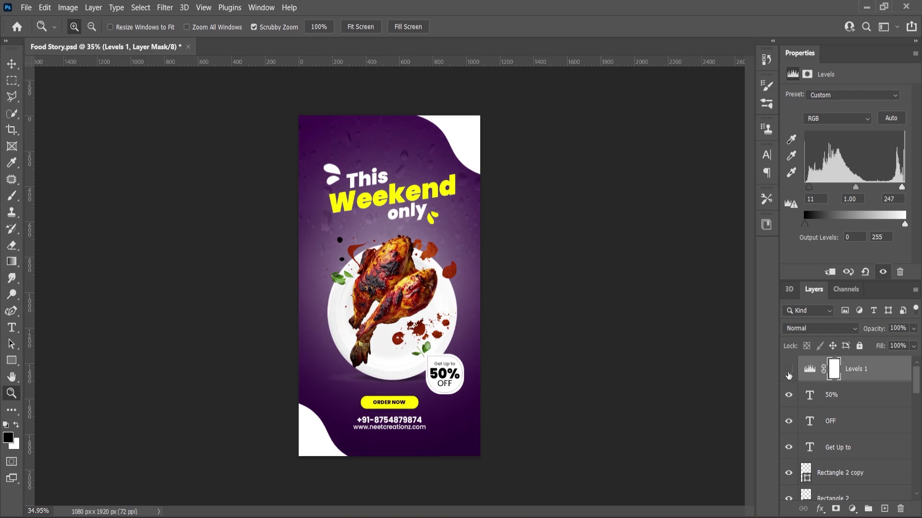
left_click(789, 371)
key("ctrl+s")
key("ctrl+plus")
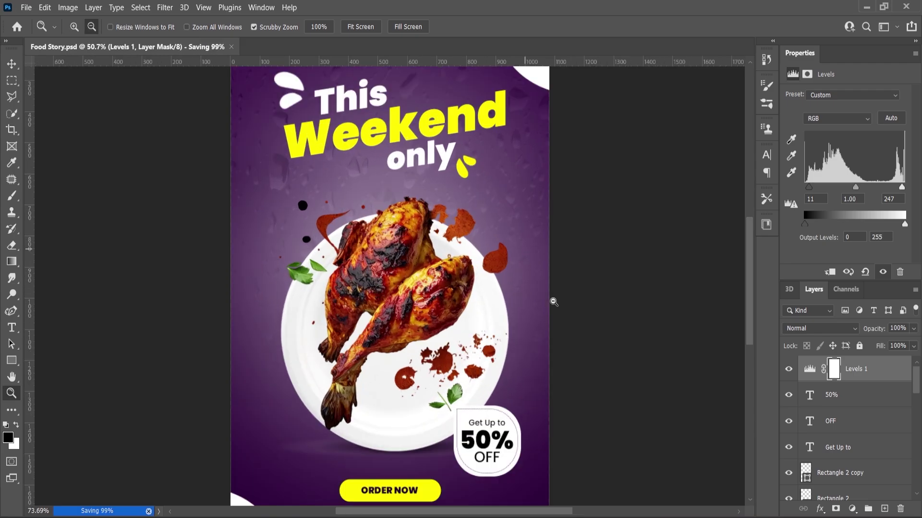
left_click(553, 301)
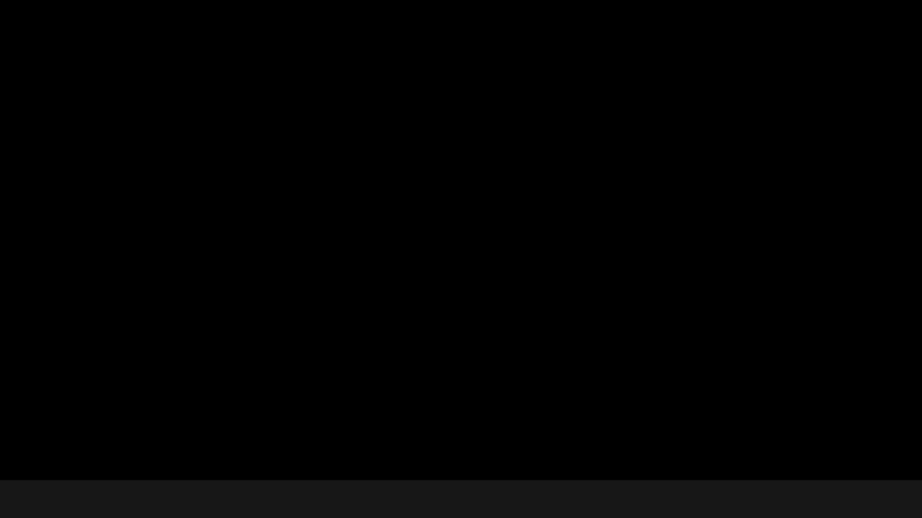